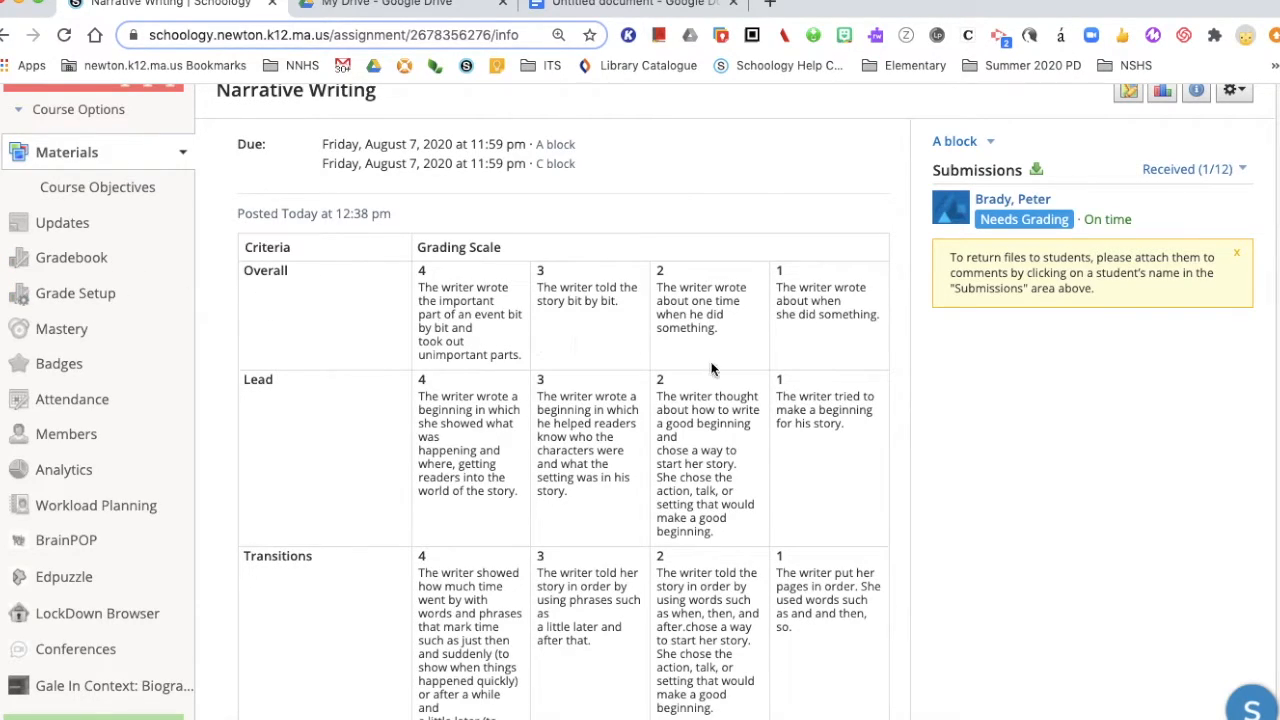
# Step: Review the Narrative Writing assignment's grading rubric, covering the Overall, Lead, Transitions and Ending criteria
pyautogui.scroll(-1, 711, 369)
pyautogui.scroll(2, 868, 345)
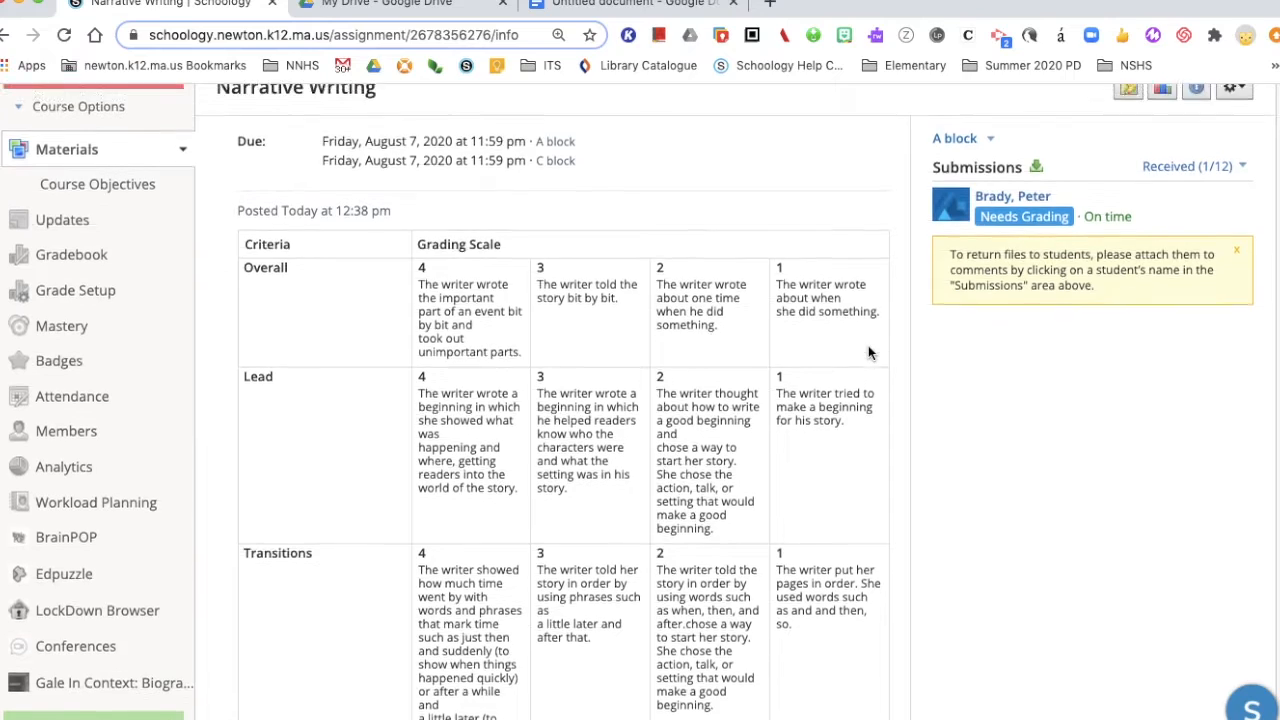
pyautogui.scroll(-1, 706, 368)
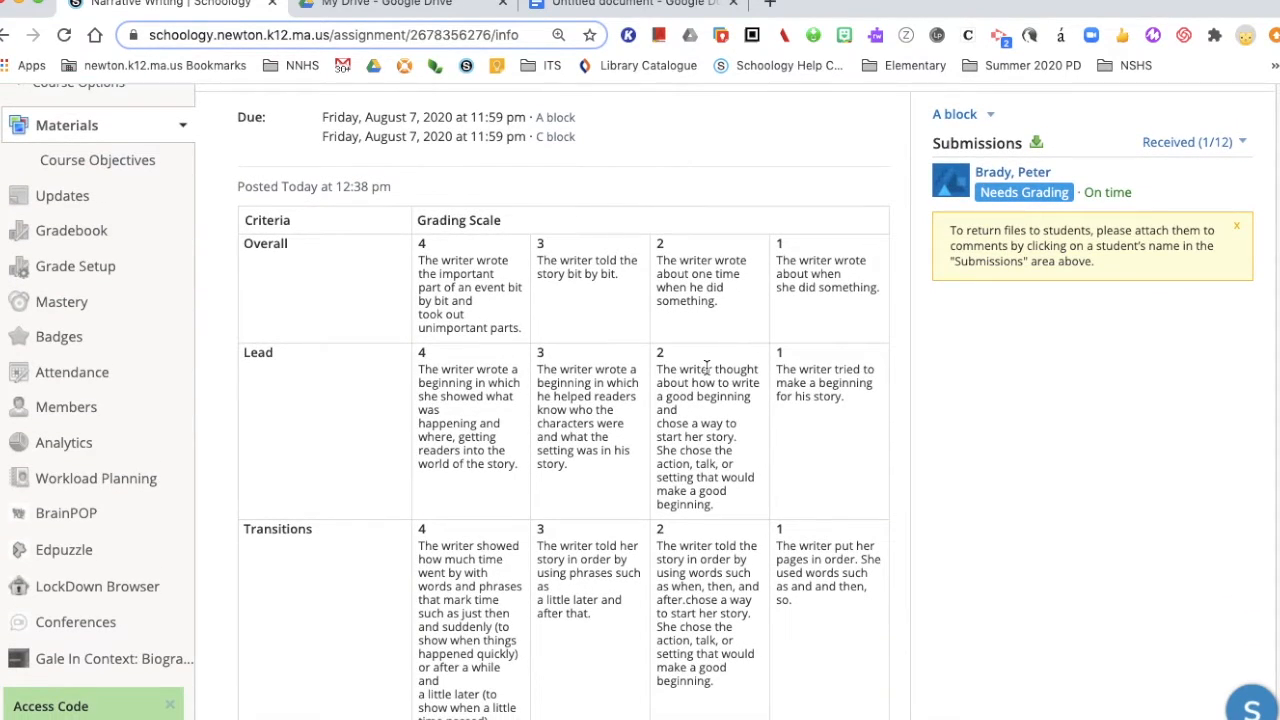
pyautogui.scroll(2, 706, 368)
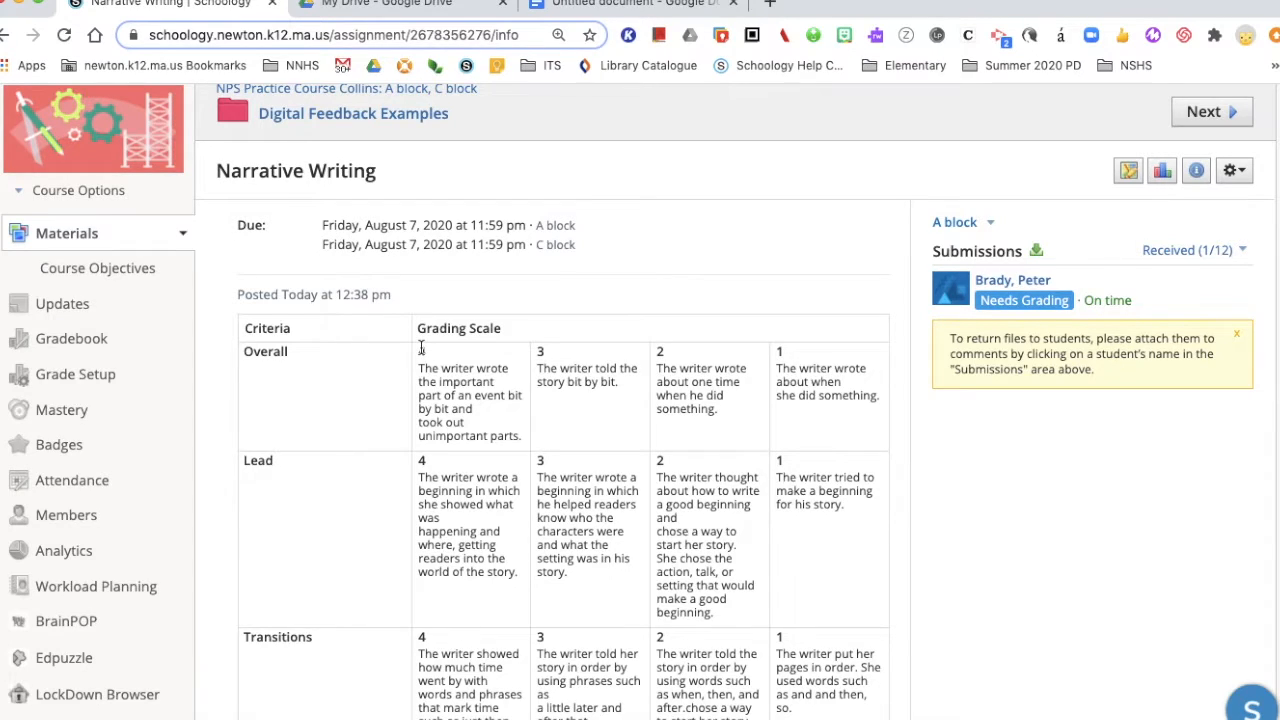
pyautogui.scroll(-1, 425, 347)
pyautogui.scroll(-2, 564, 607)
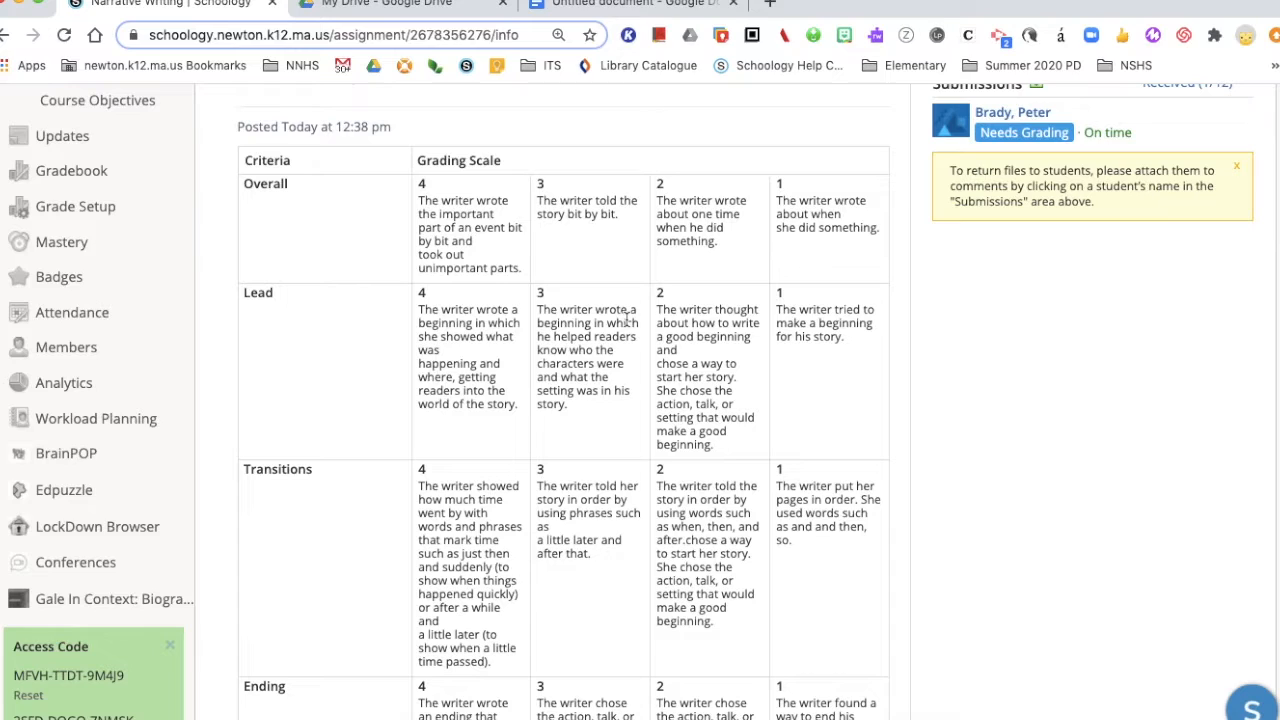
pyautogui.scroll(-2, 628, 318)
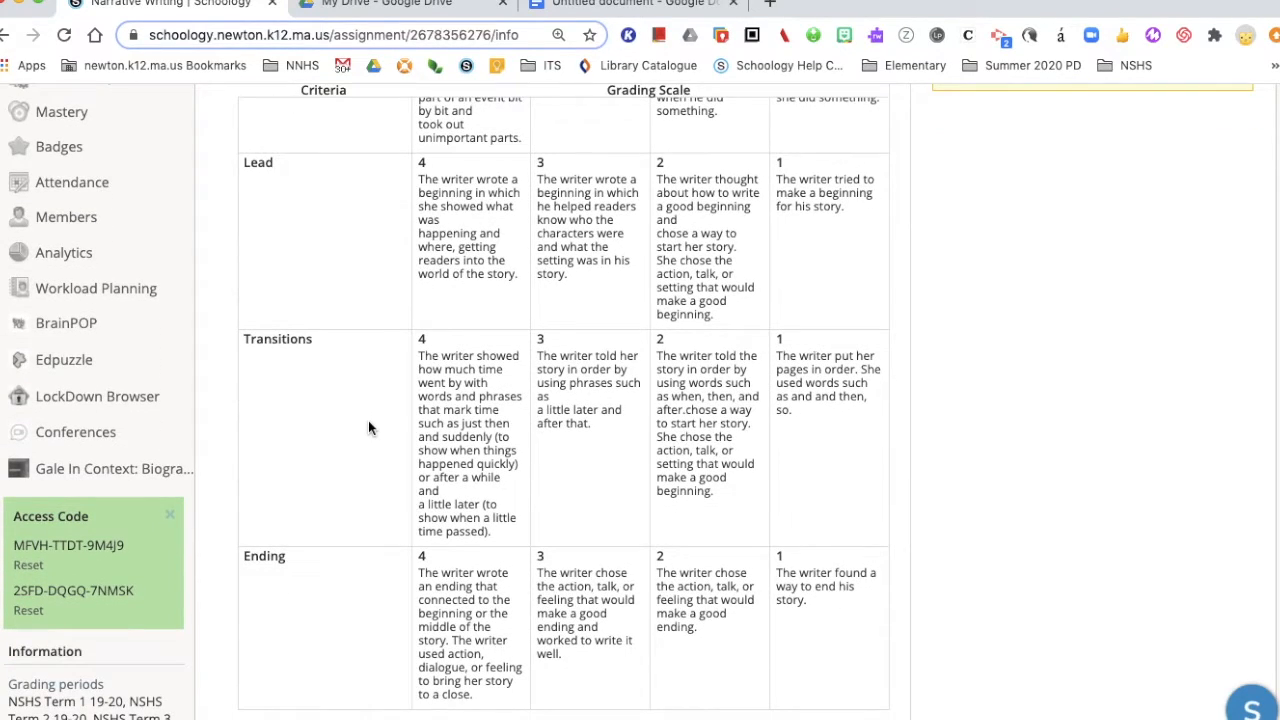
pyautogui.scroll(-2, 783, 349)
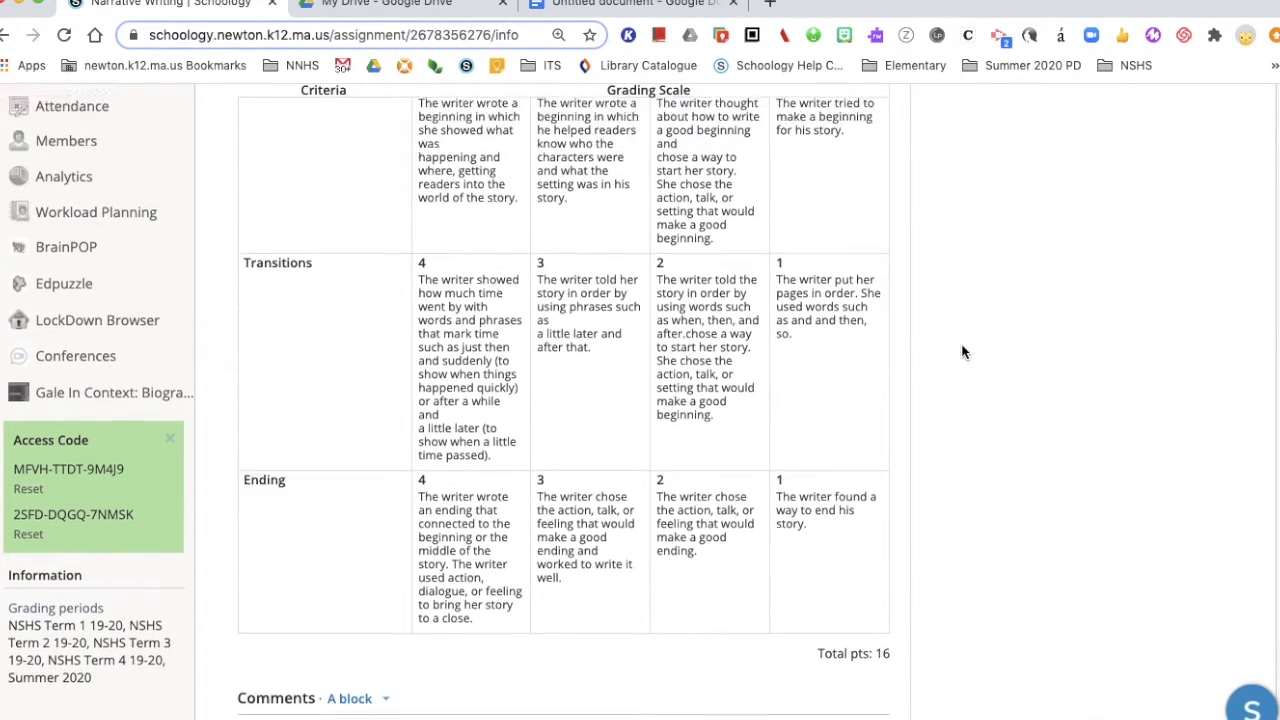
pyautogui.scroll(6, 963, 352)
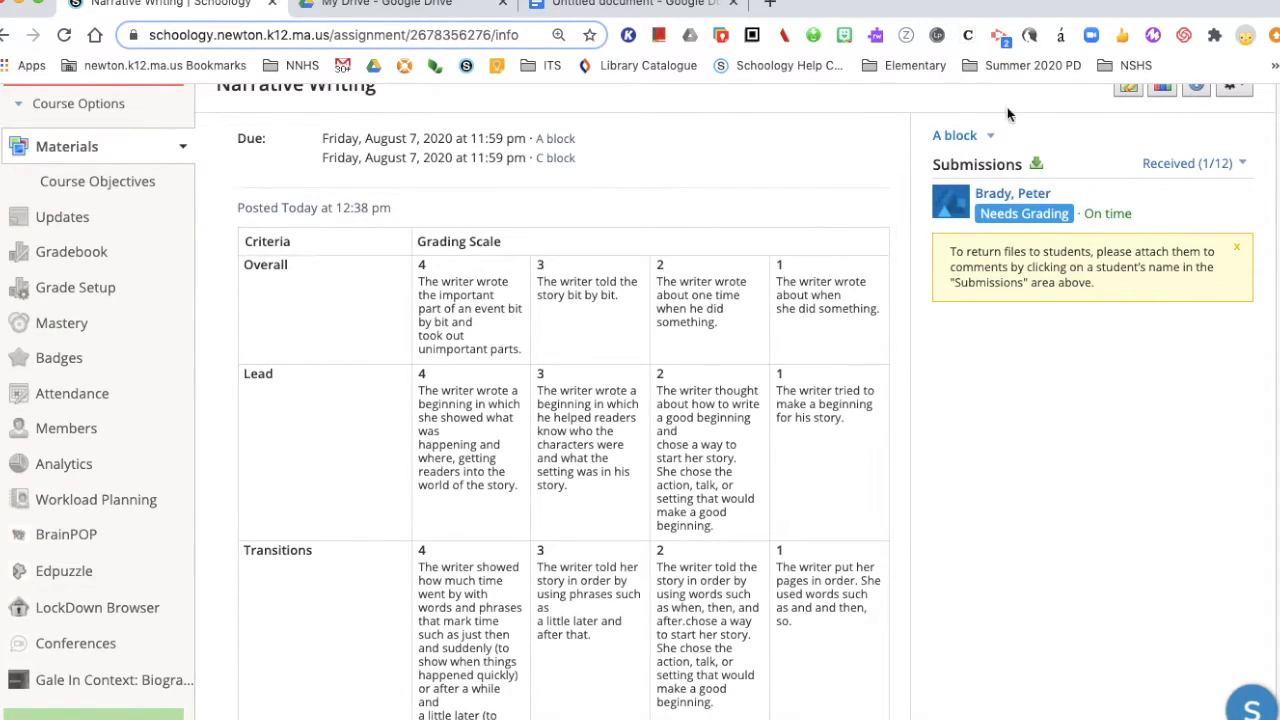
# Step: Open the student's submitted story and hide the submission activity area to widen the document view
pyautogui.click(1013, 195)
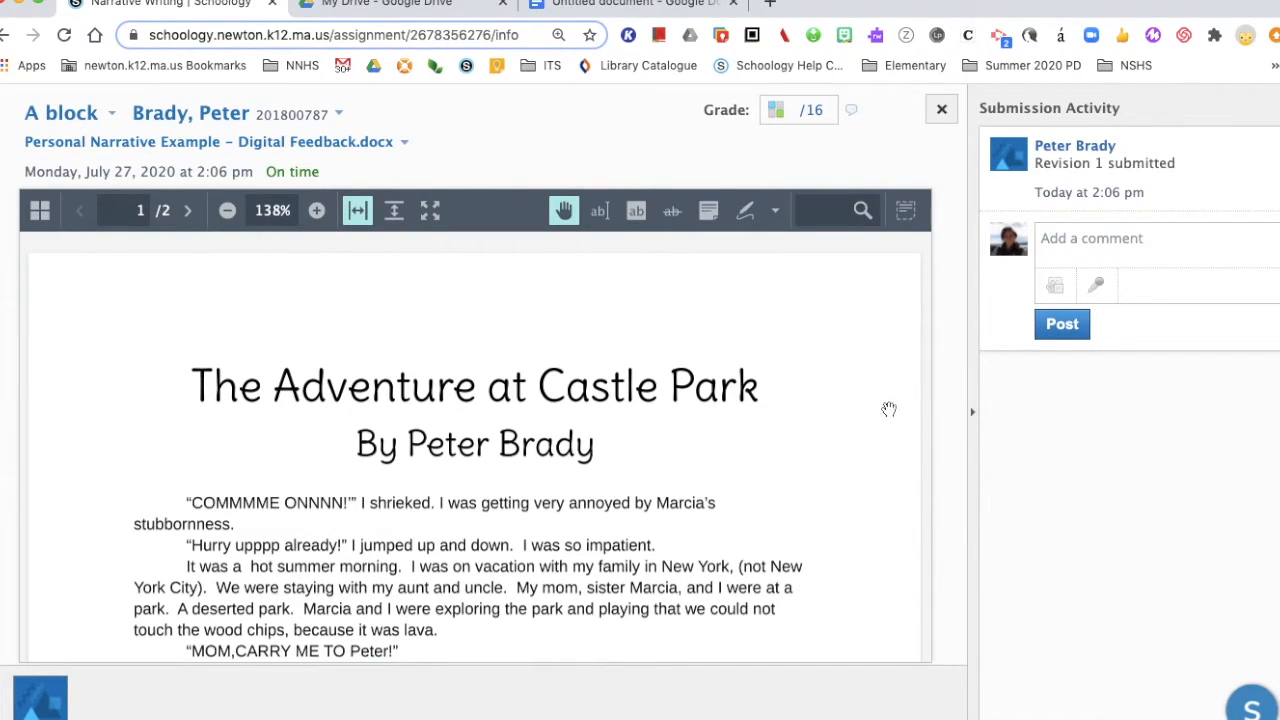
pyautogui.click(972, 418)
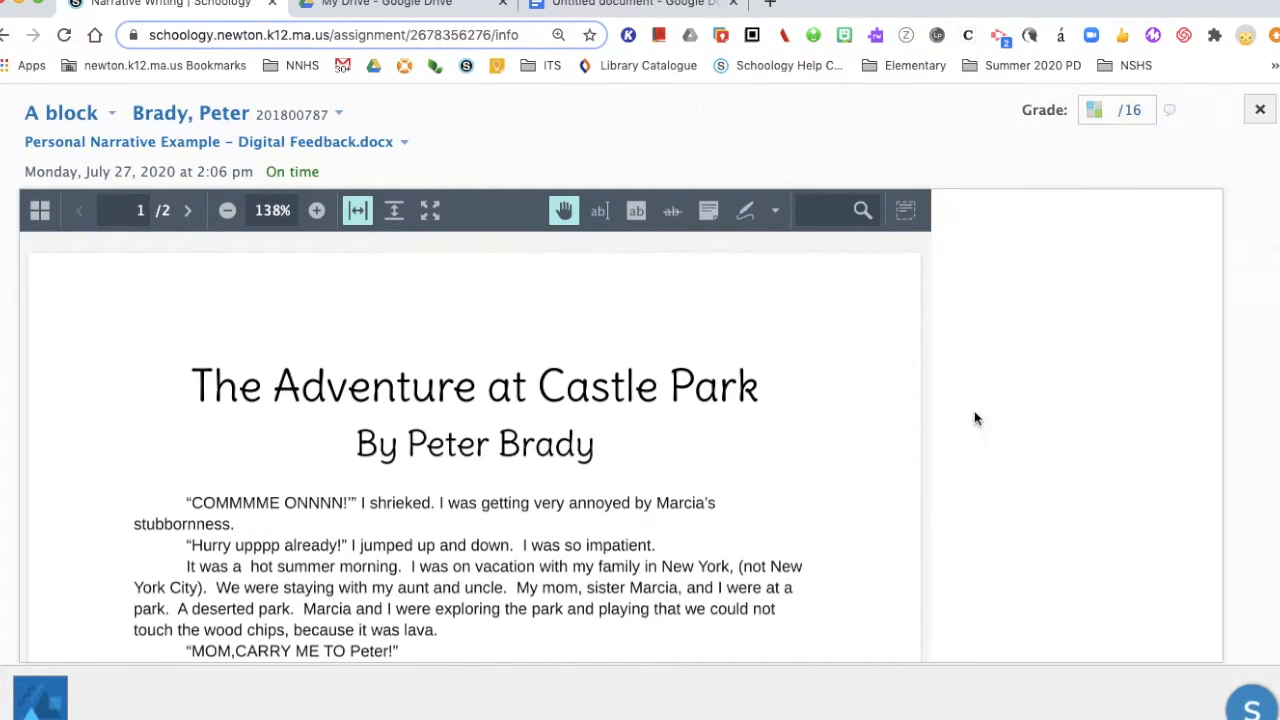
pyautogui.scroll(-3, 594, 491)
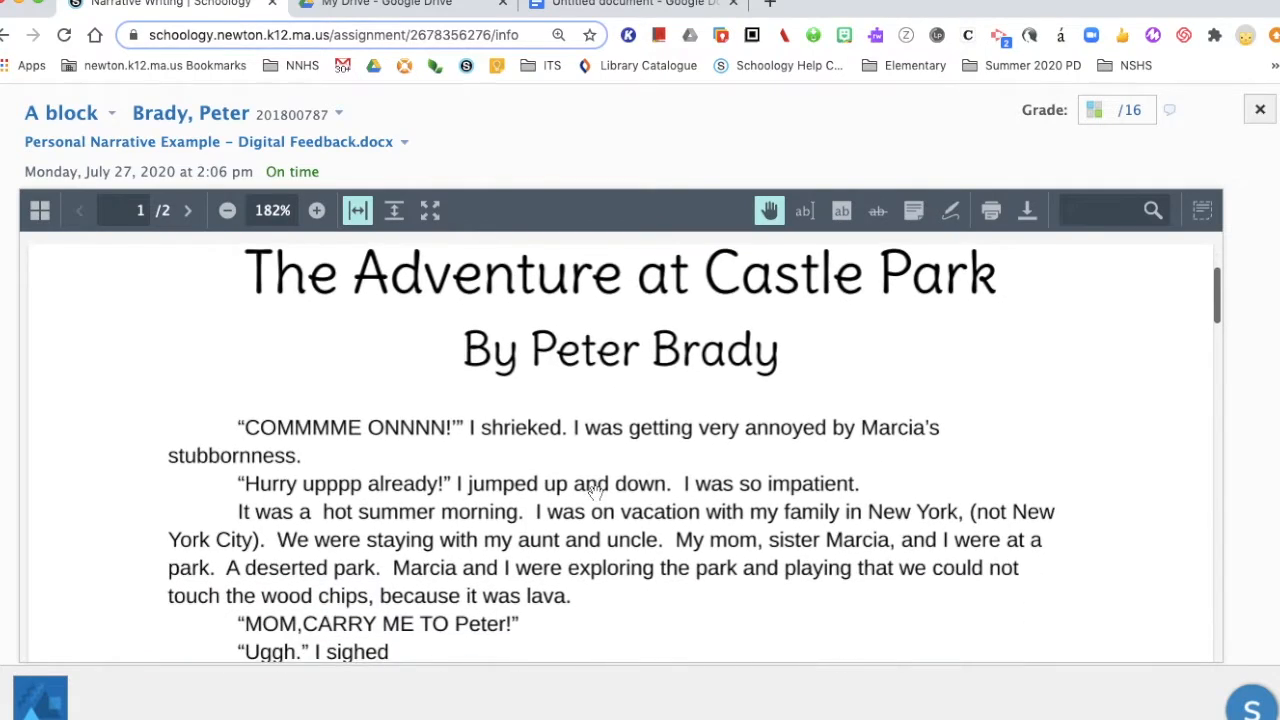
pyautogui.scroll(3, 596, 491)
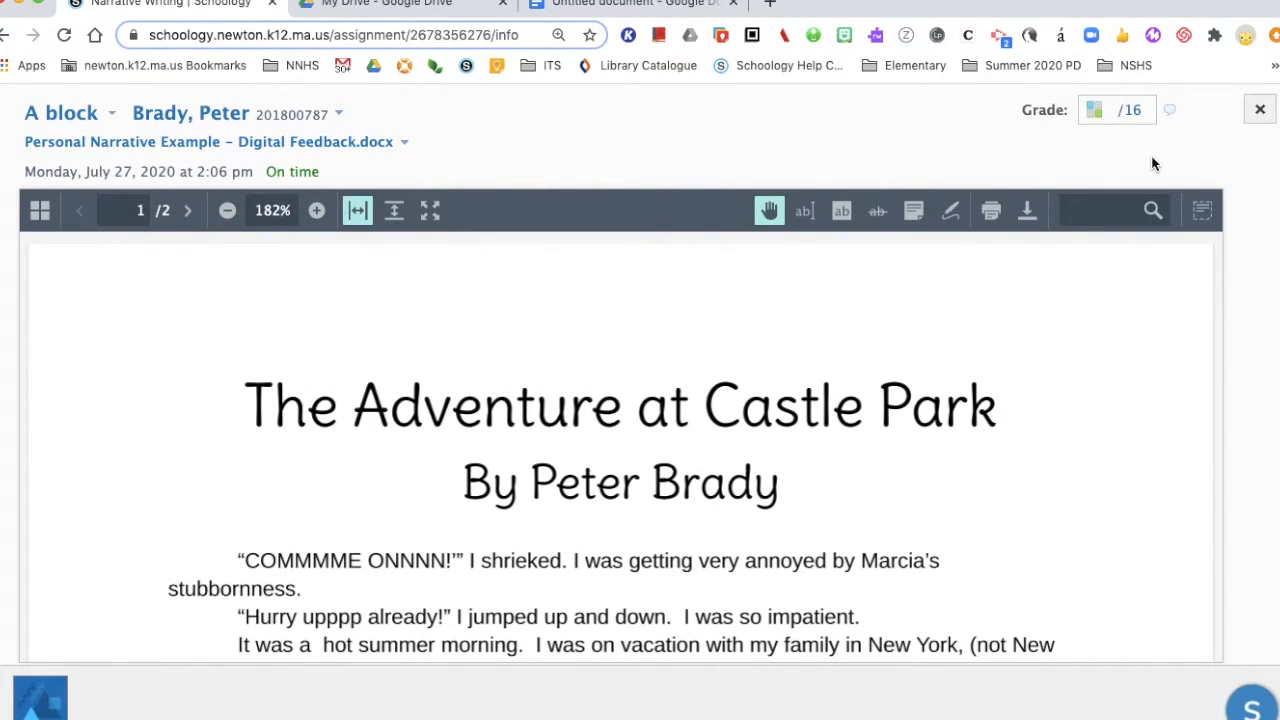
# Step: Open the submission's grading rubric and rate Overall 4, Lead 3 and Transitions 3
pyautogui.click(1095, 112)
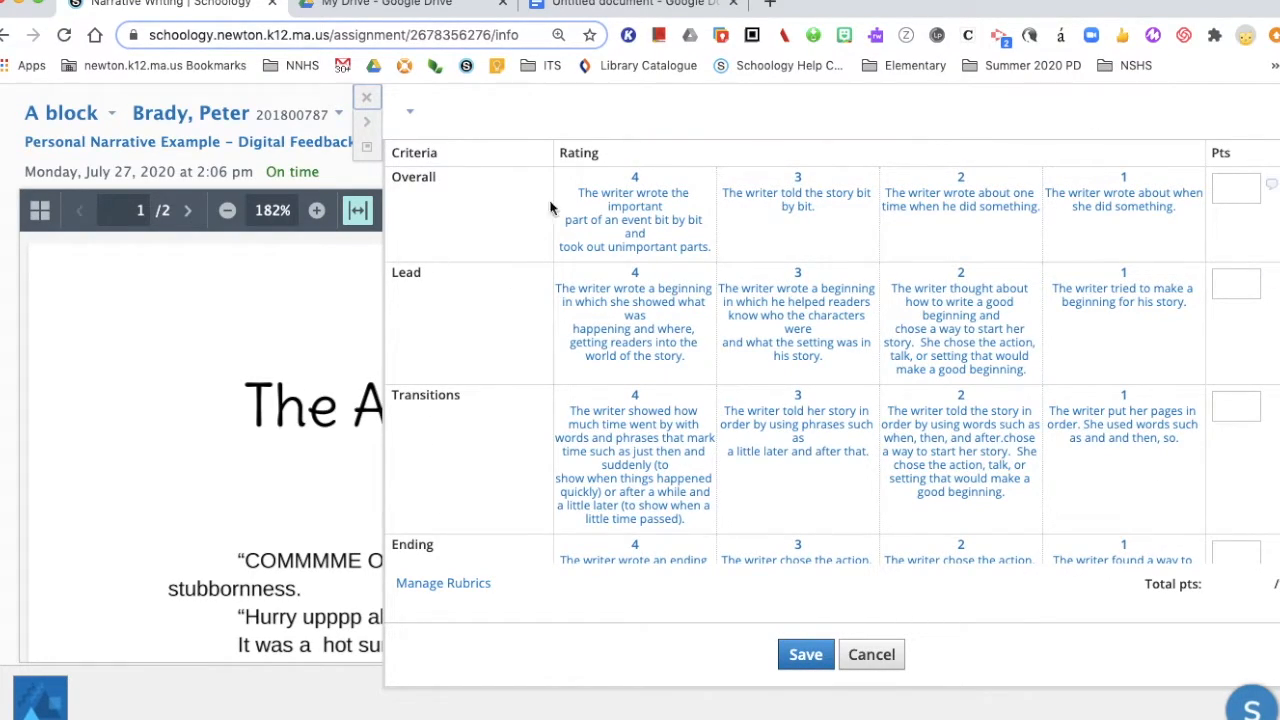
pyautogui.click(664, 206)
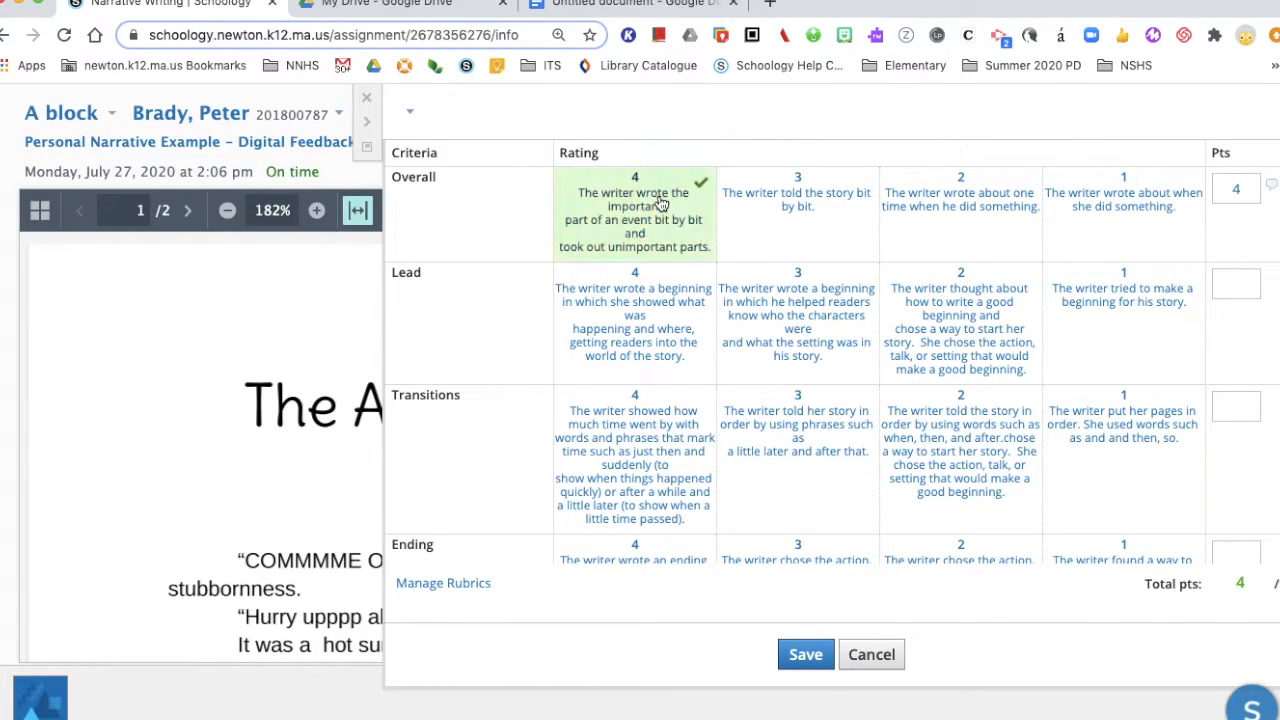
pyautogui.click(826, 302)
pyautogui.click(814, 412)
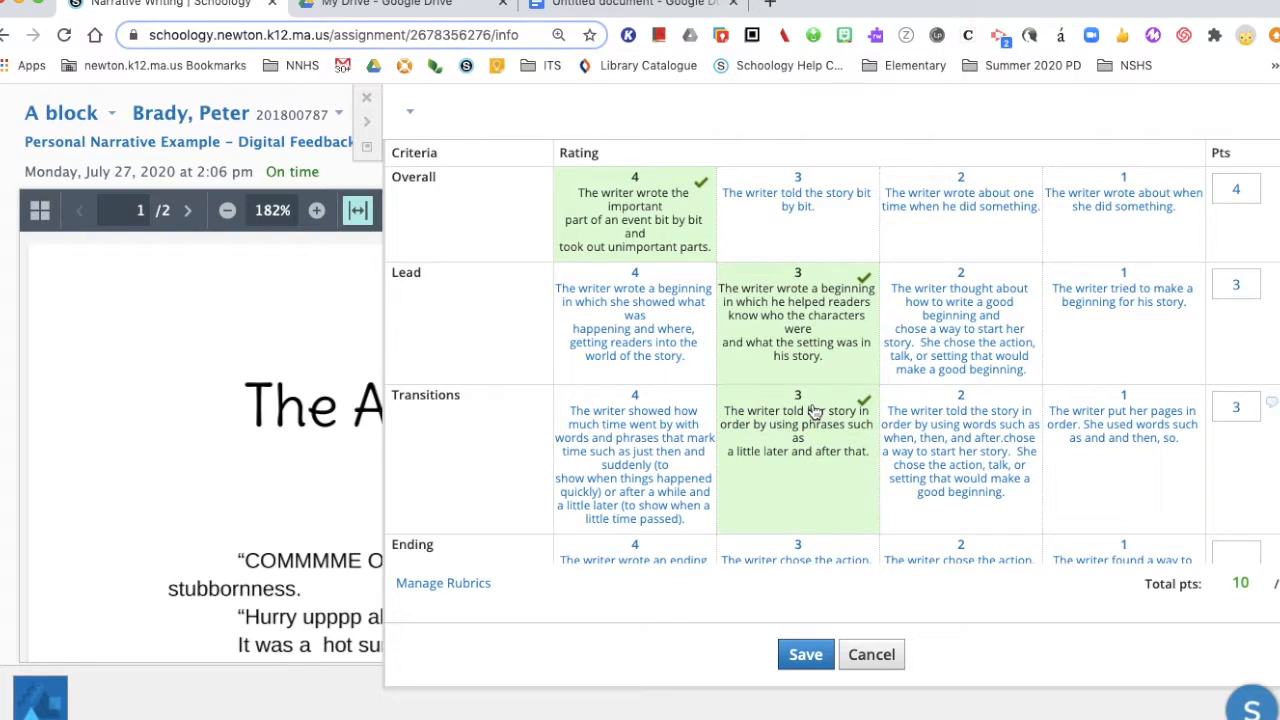
# Step: Collapse the rubric to read the student's story, and reopen it in the compact view without the criteria descriptions
pyautogui.click(369, 125)
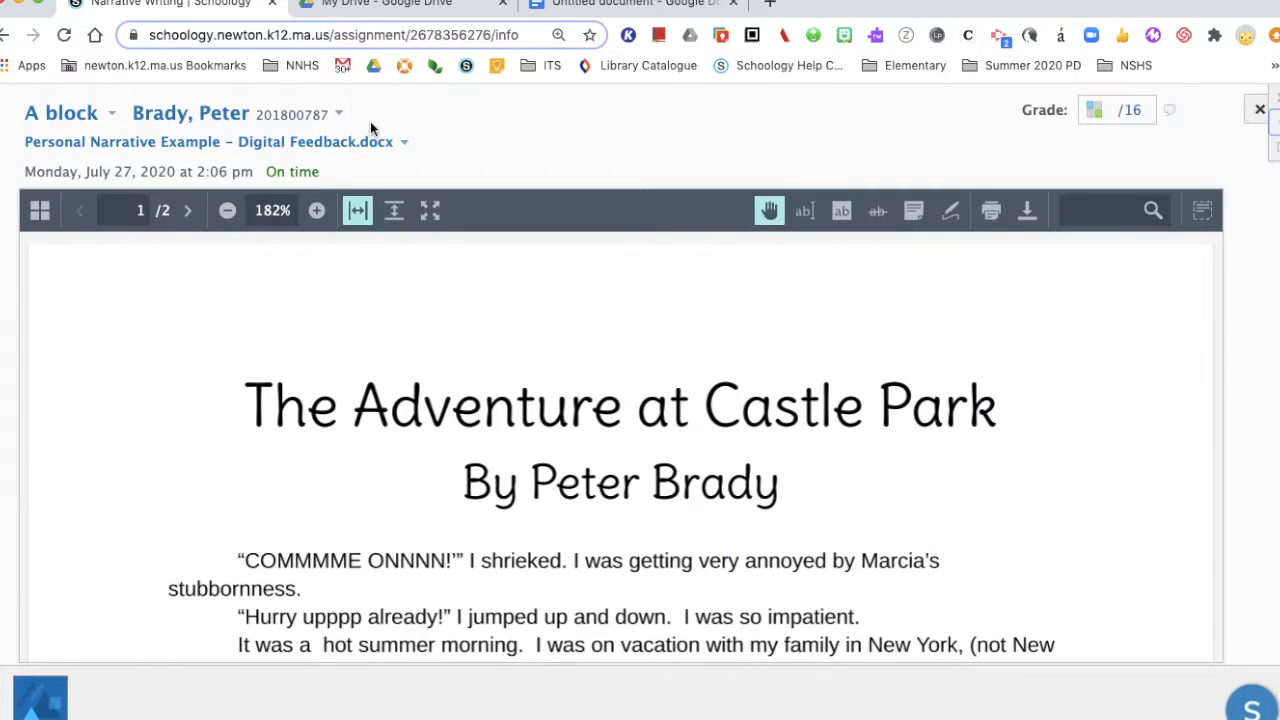
pyautogui.scroll(-5, 620, 450)
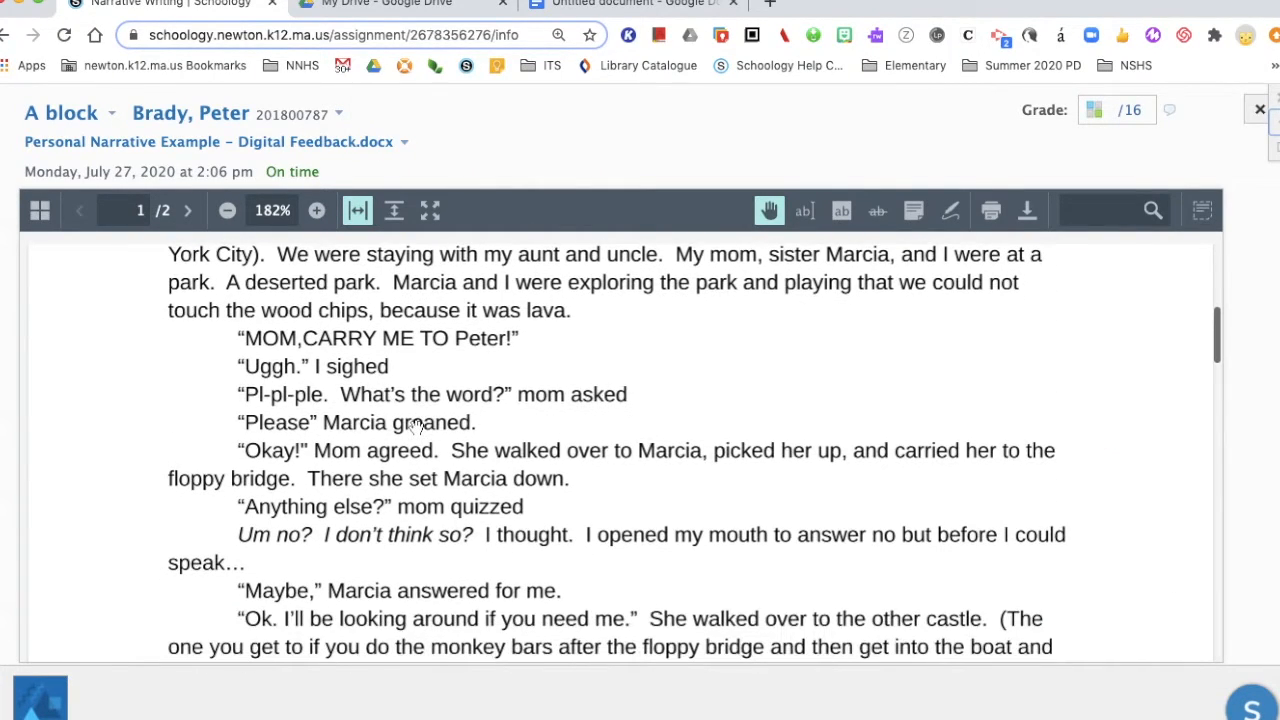
pyautogui.click(1278, 124)
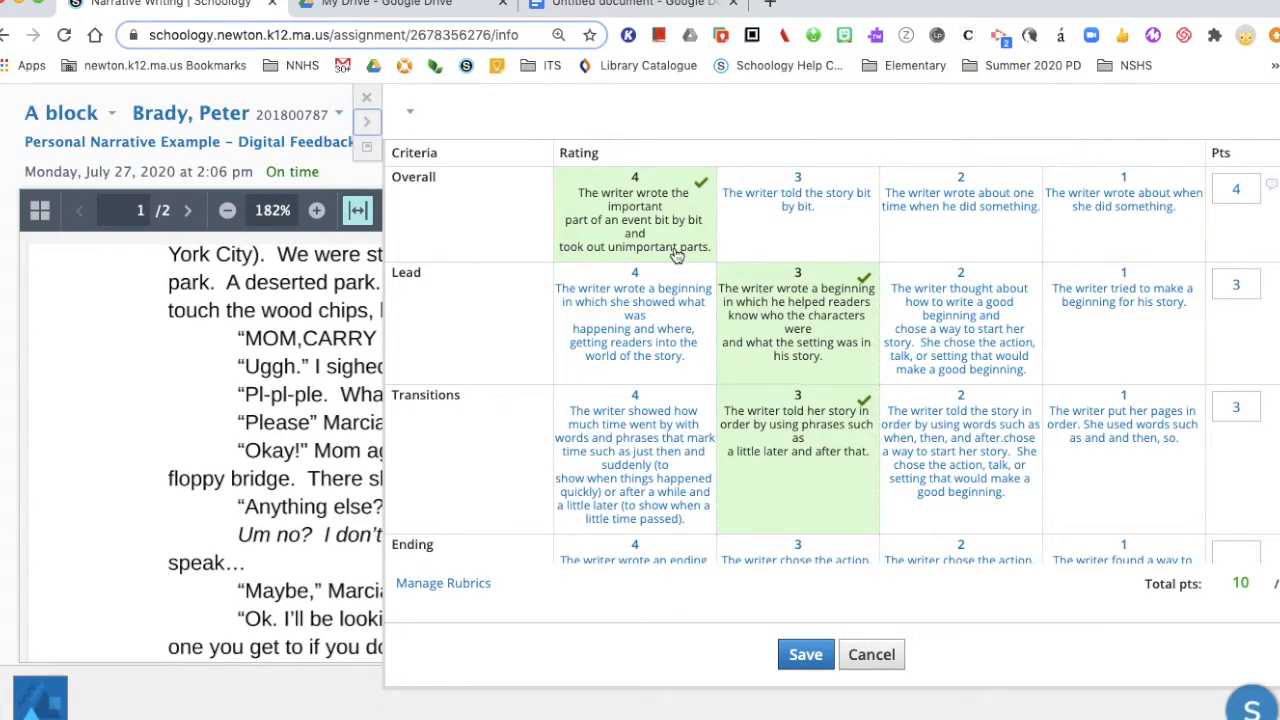
pyautogui.click(368, 151)
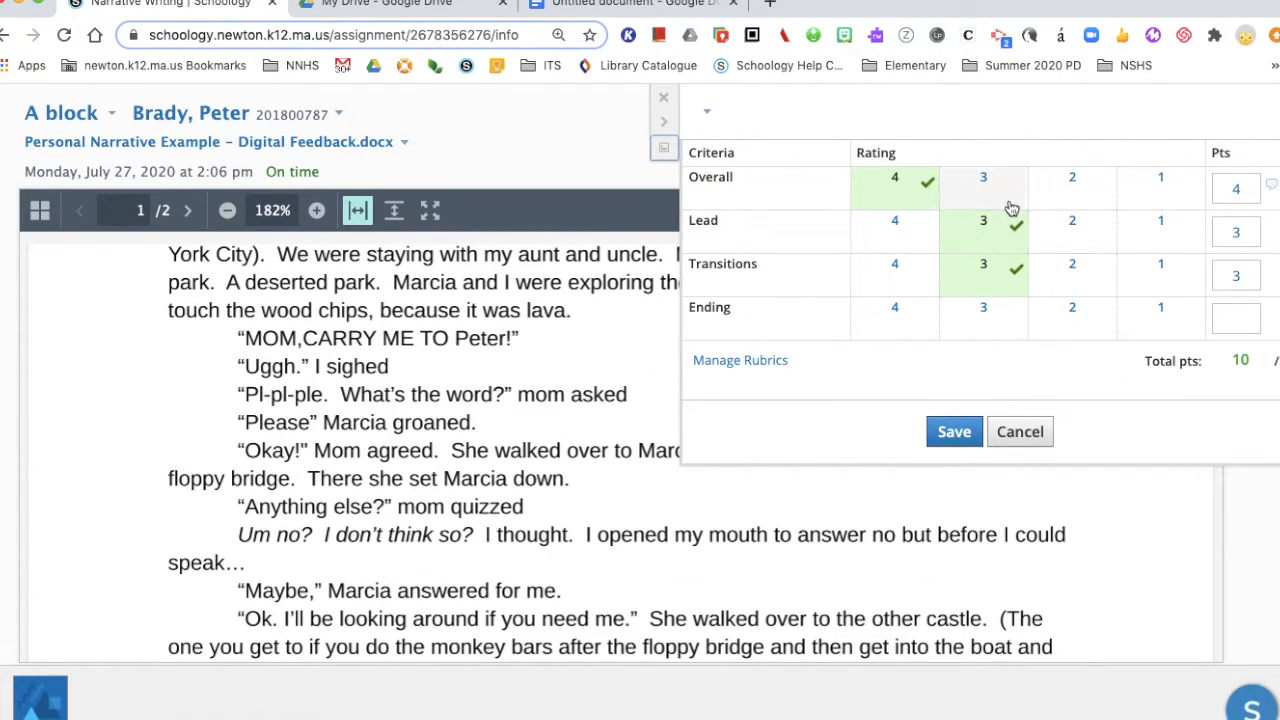
# Step: Read further into the story, rate the Ending criterion 4 and save the rubric grade
pyautogui.scroll(-1, 478, 492)
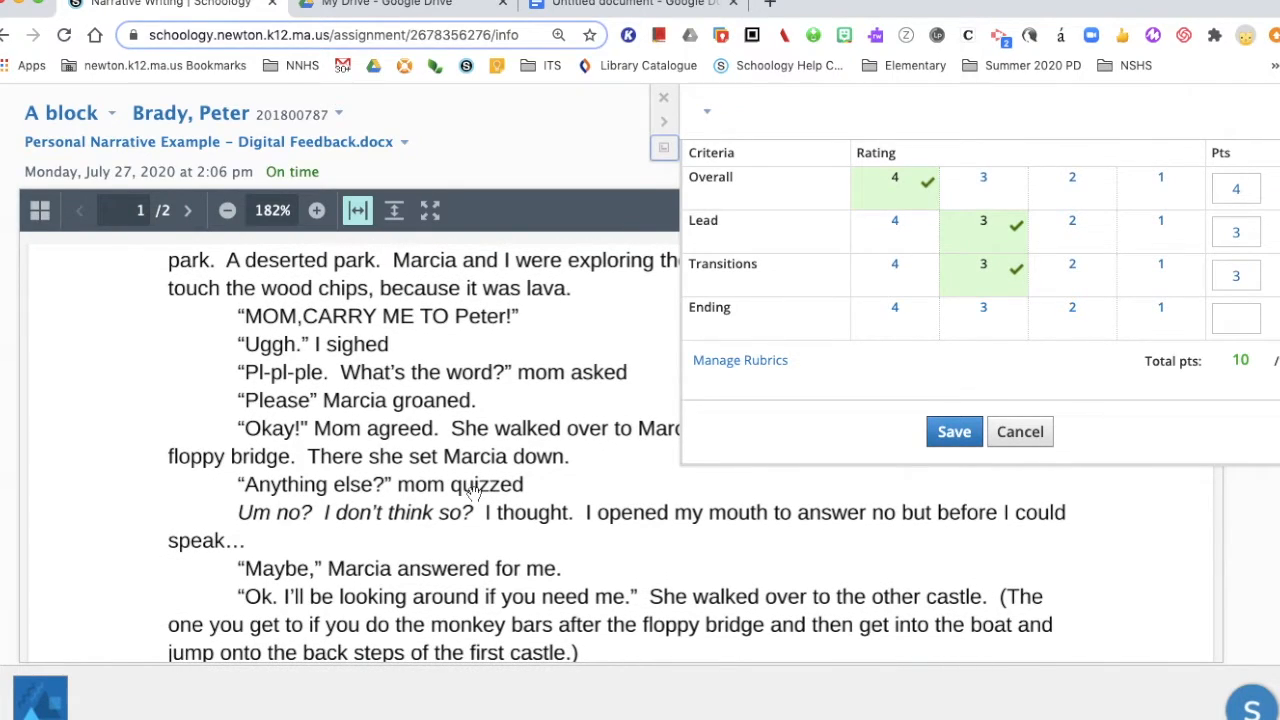
pyautogui.scroll(-2, 475, 494)
pyautogui.scroll(-3, 475, 494)
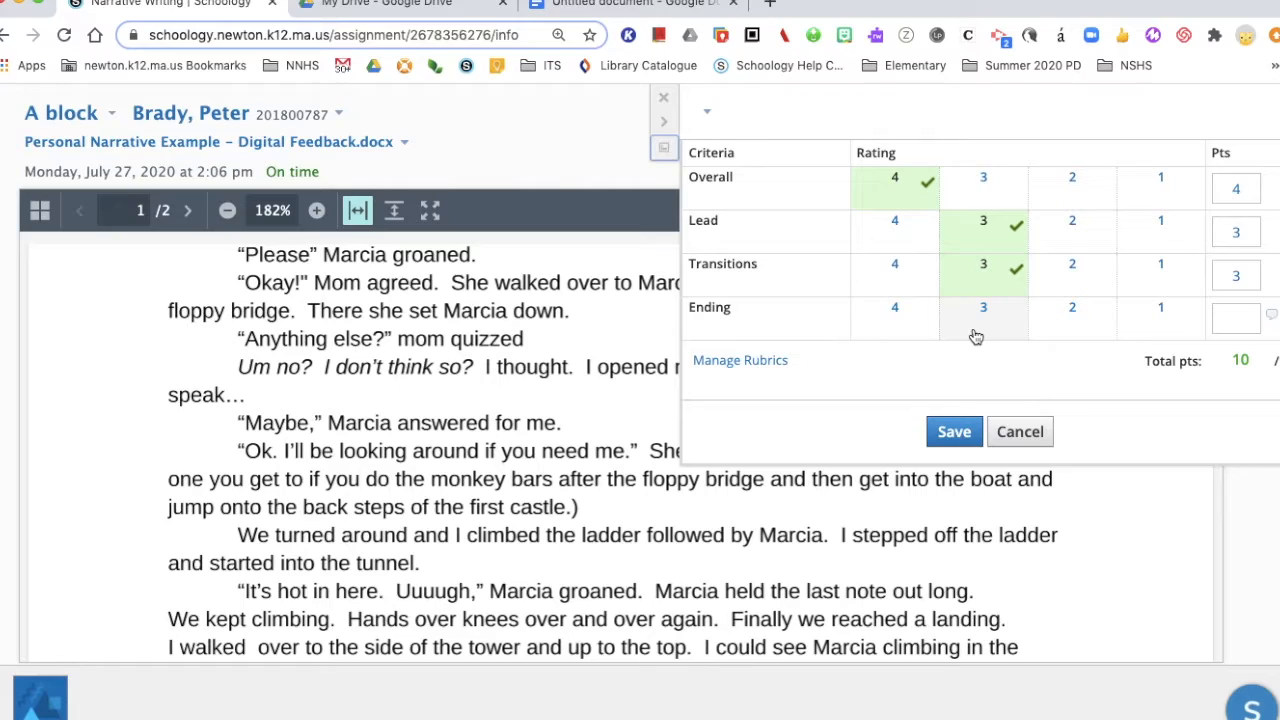
pyautogui.click(912, 333)
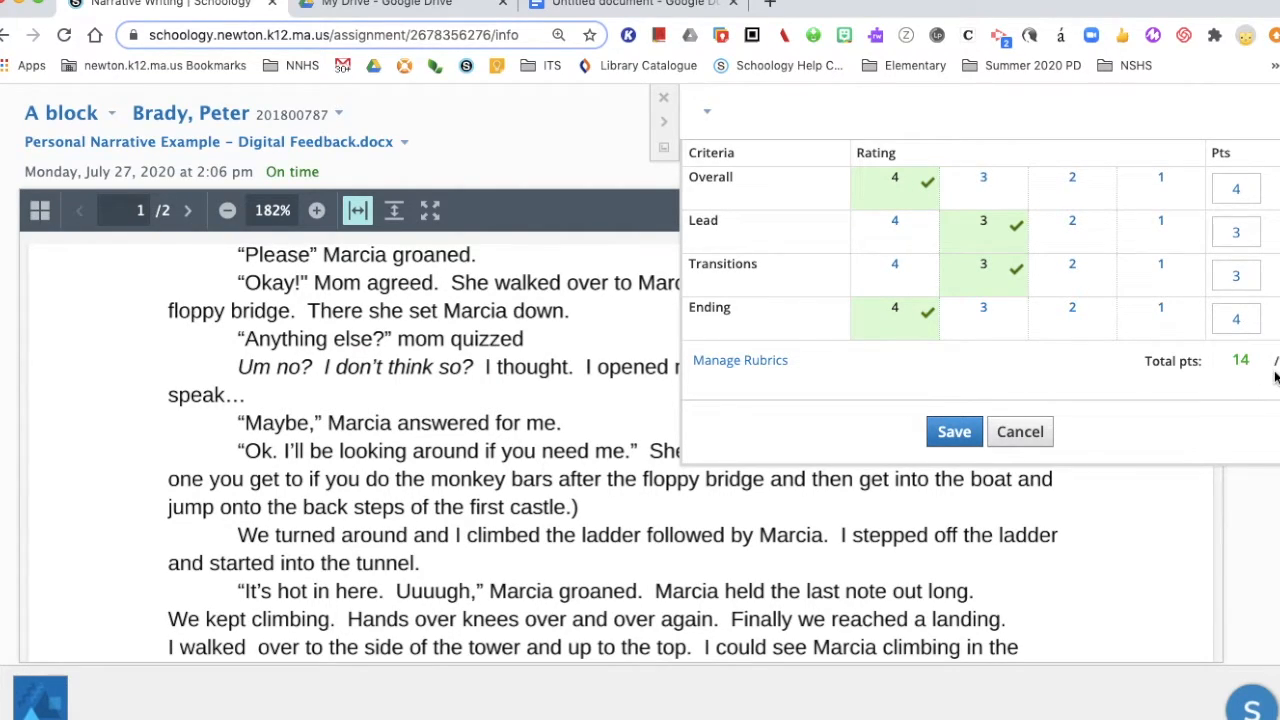
pyautogui.click(954, 432)
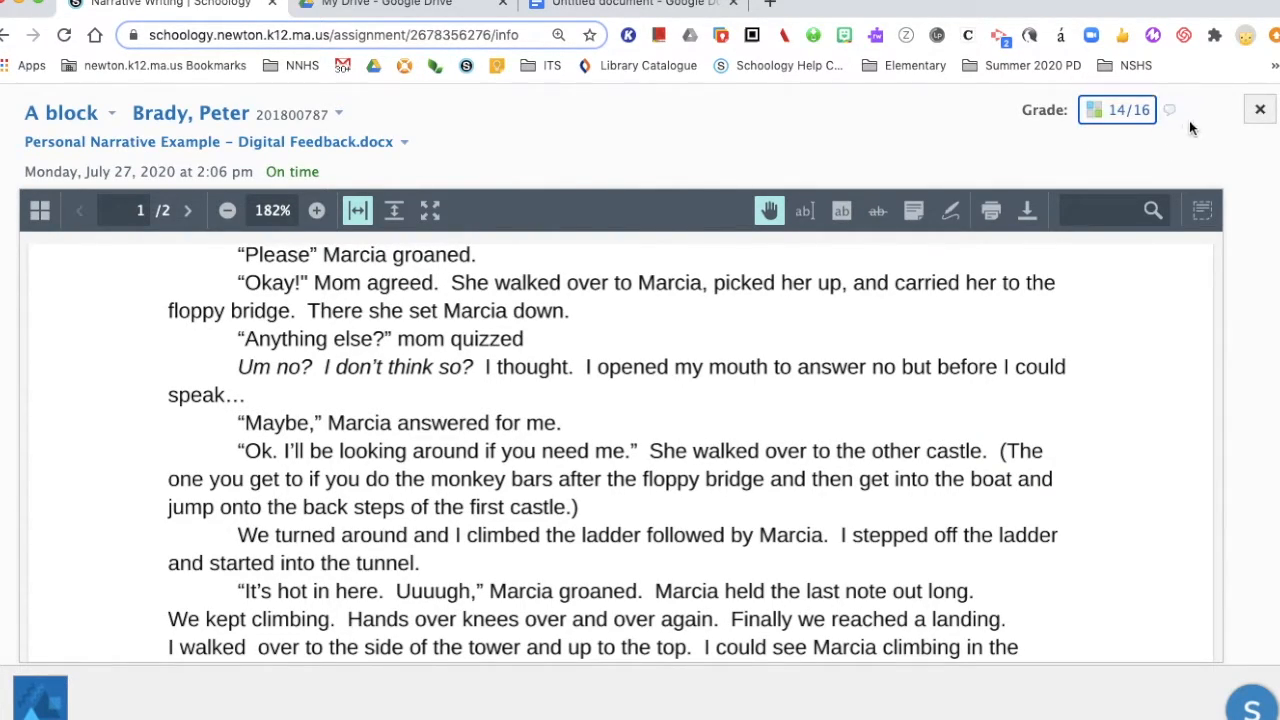
# Step: Open the comment field attached to the submission's grade
pyautogui.click(1151, 118)
pyautogui.click(1173, 114)
pyautogui.click(1156, 152)
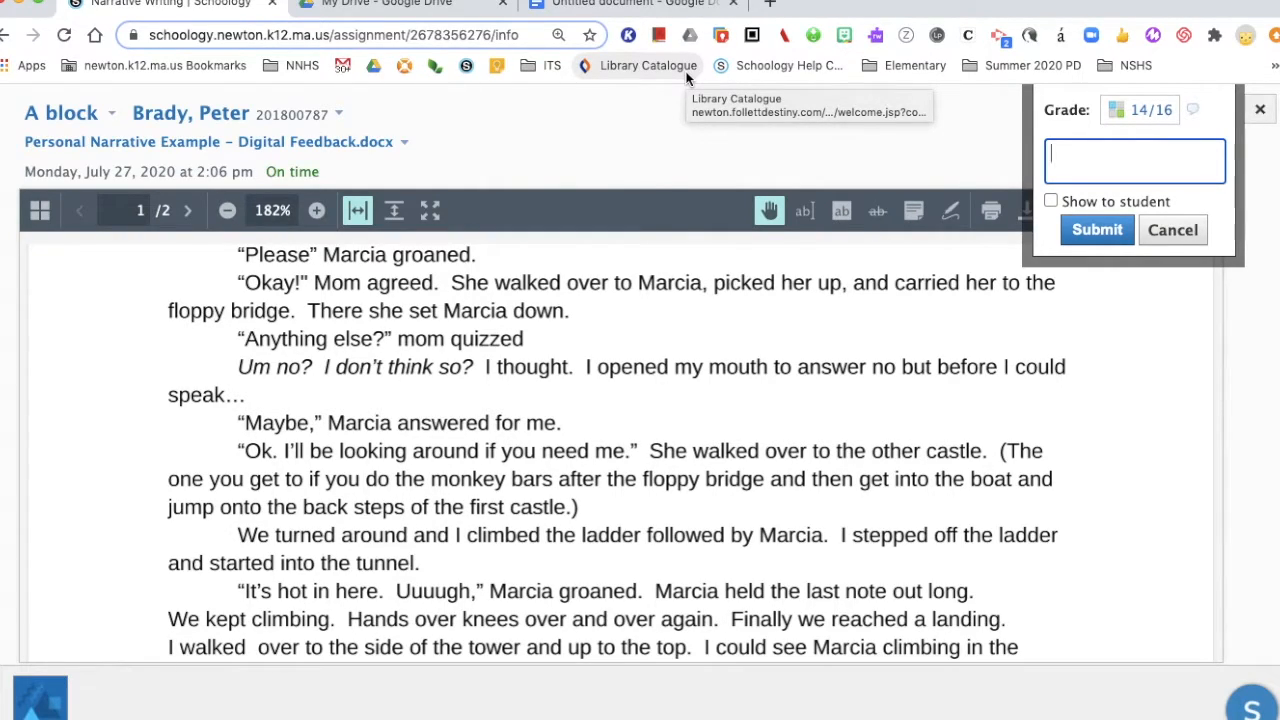
# Step: Switch to the Google Docs list of personal narrative feedback comments and copy the line "Example Comment 1"
pyautogui.click(645, 7)
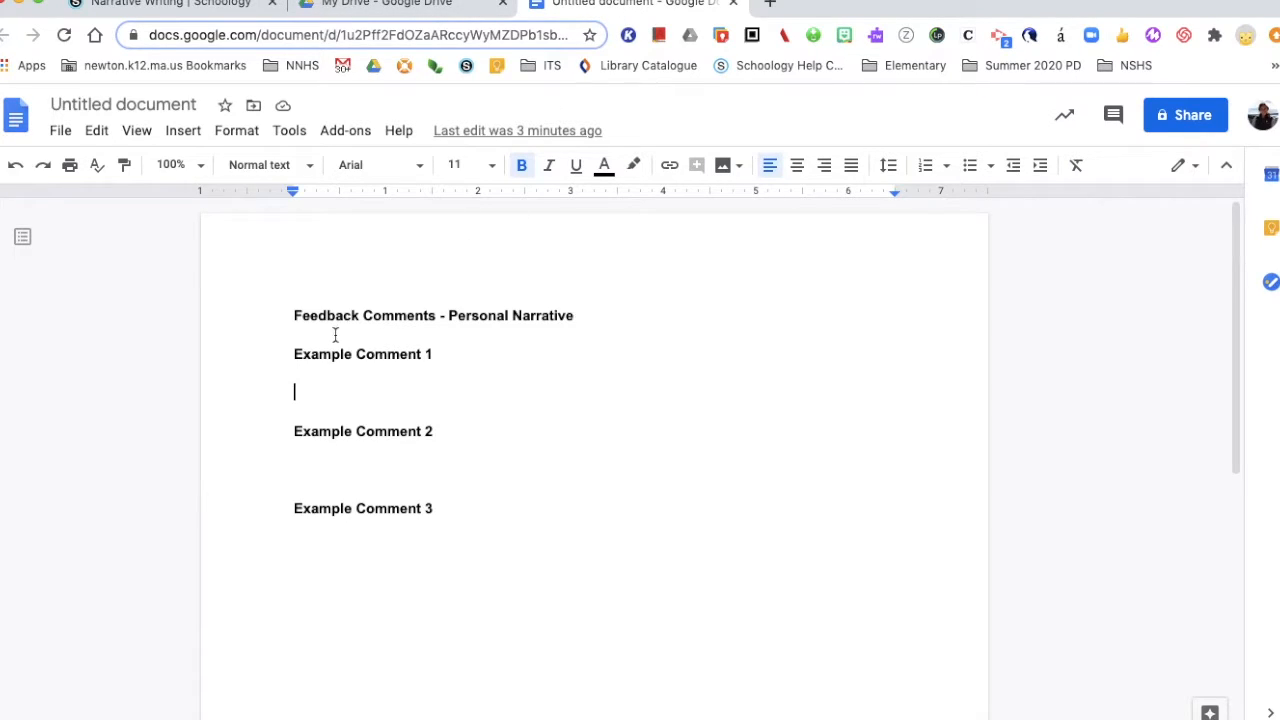
pyautogui.moveTo(482, 313); pyautogui.dragTo(594, 311)
pyautogui.click(590, 312)
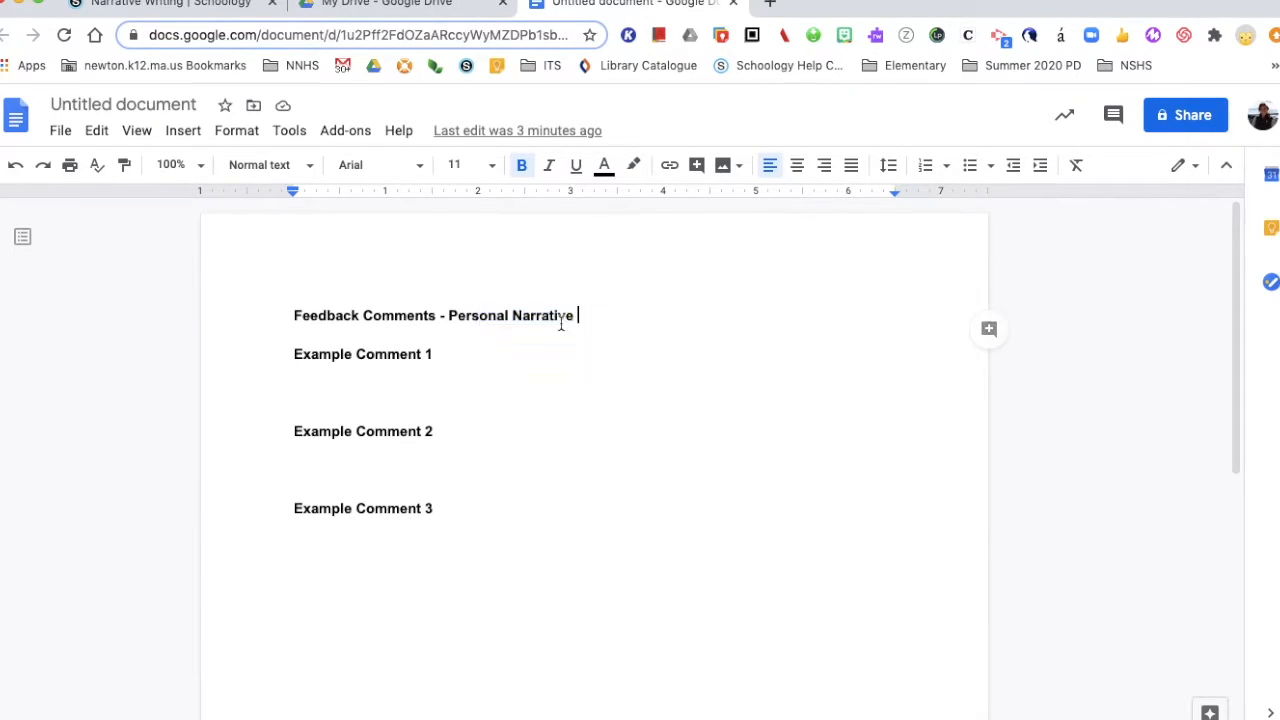
pyautogui.tripleClick(371, 355)
pyautogui.hotkey('ctrl', 'c')
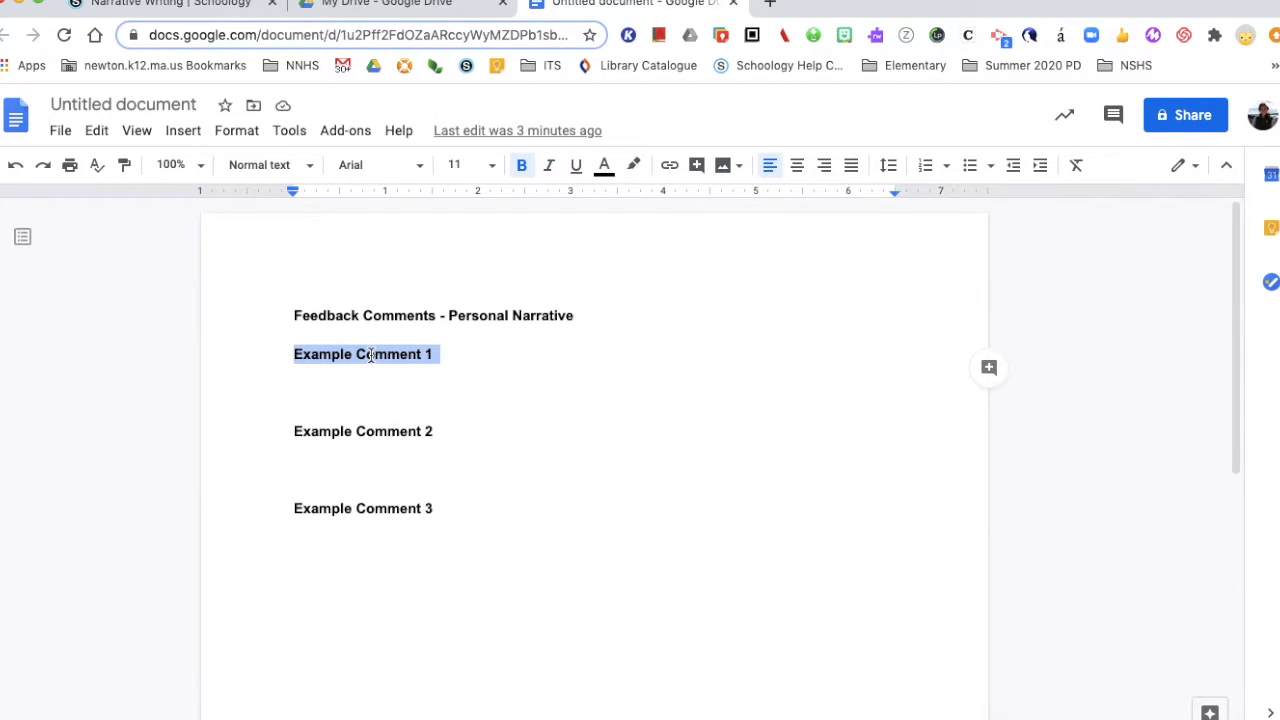
# Step: Return to Schoology, paste "Example Comment 1" as the grade comment, and submit it with Show to student enabled
pyautogui.click(190, 8)
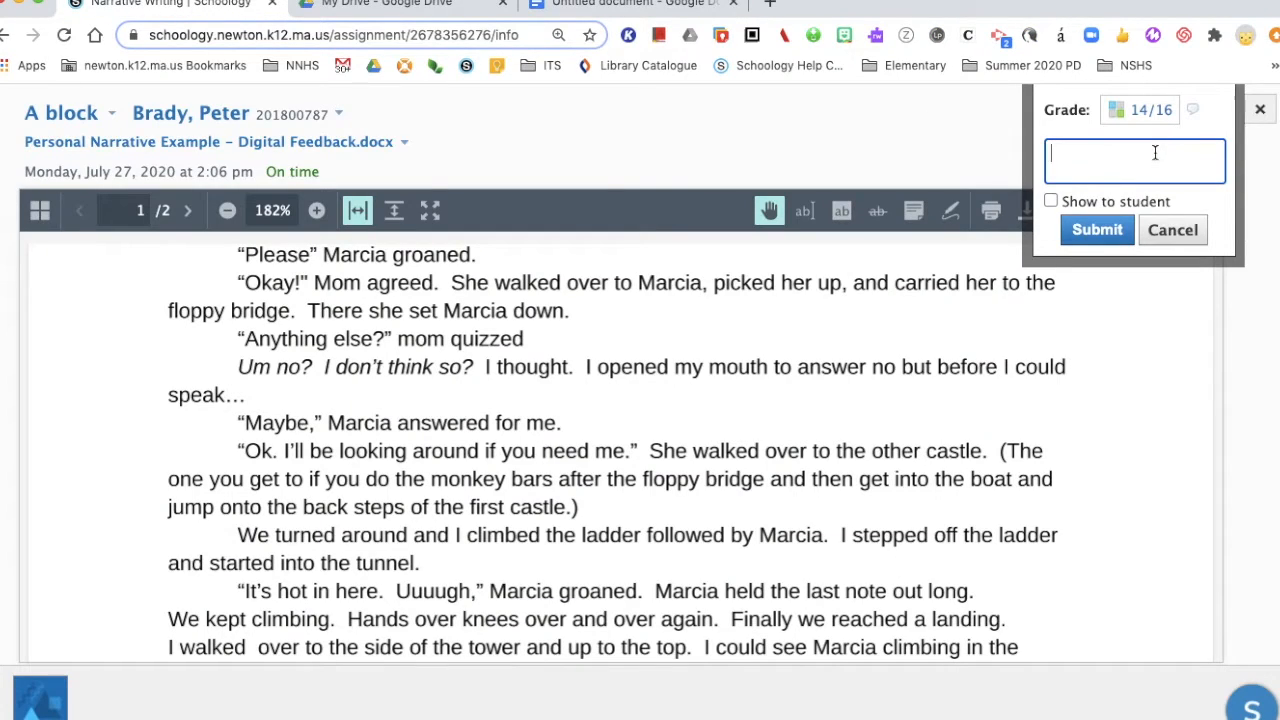
pyautogui.hotkey('ctrl', 'v')
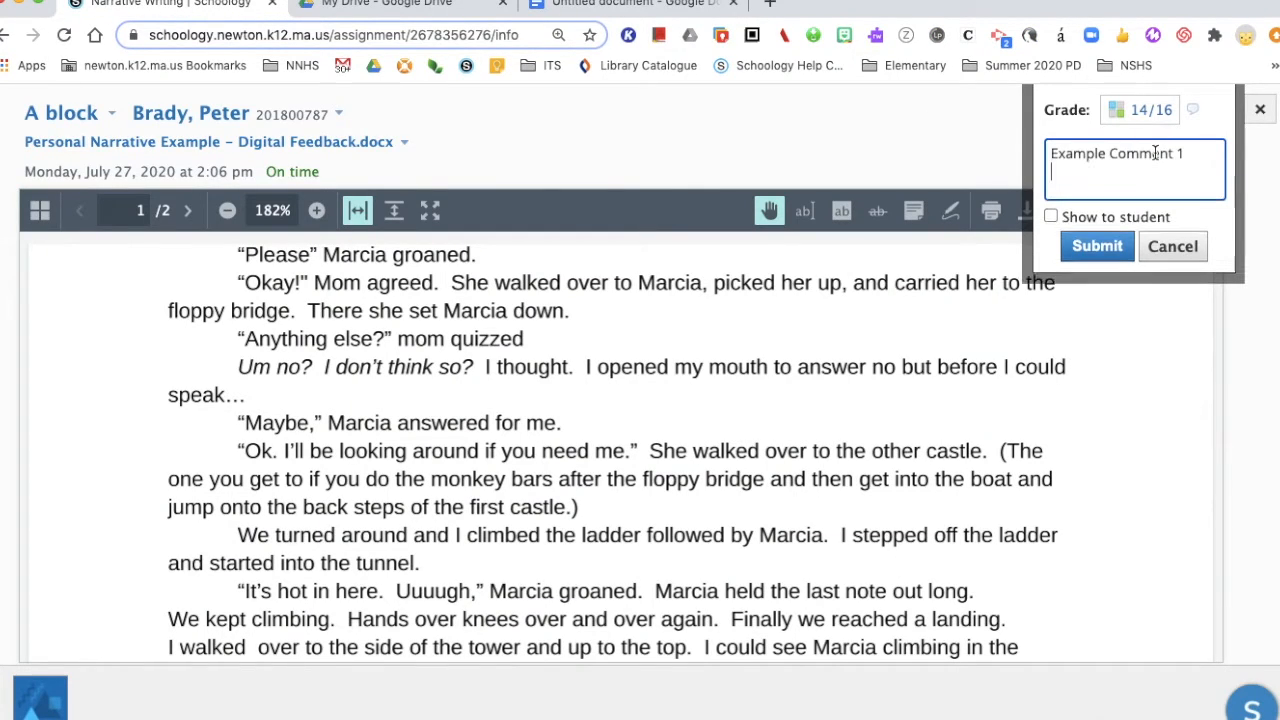
pyautogui.click(1052, 215)
pyautogui.click(1049, 204)
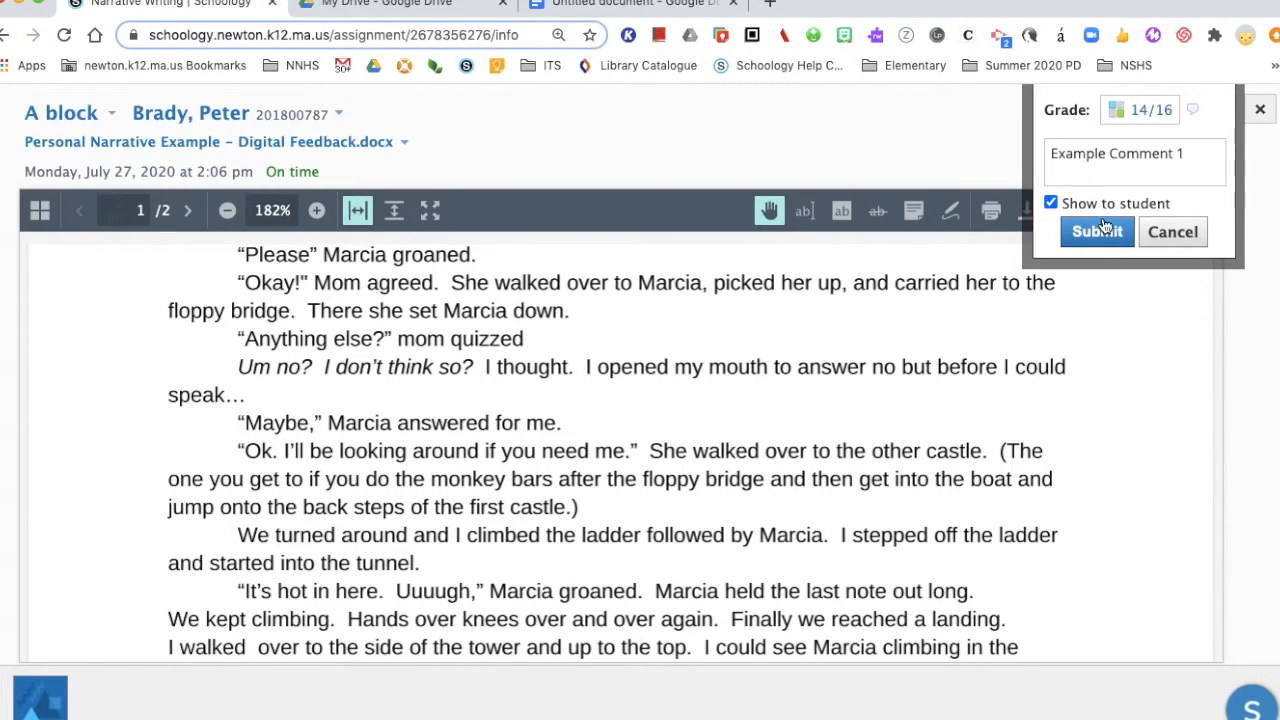
pyautogui.click(1095, 170)
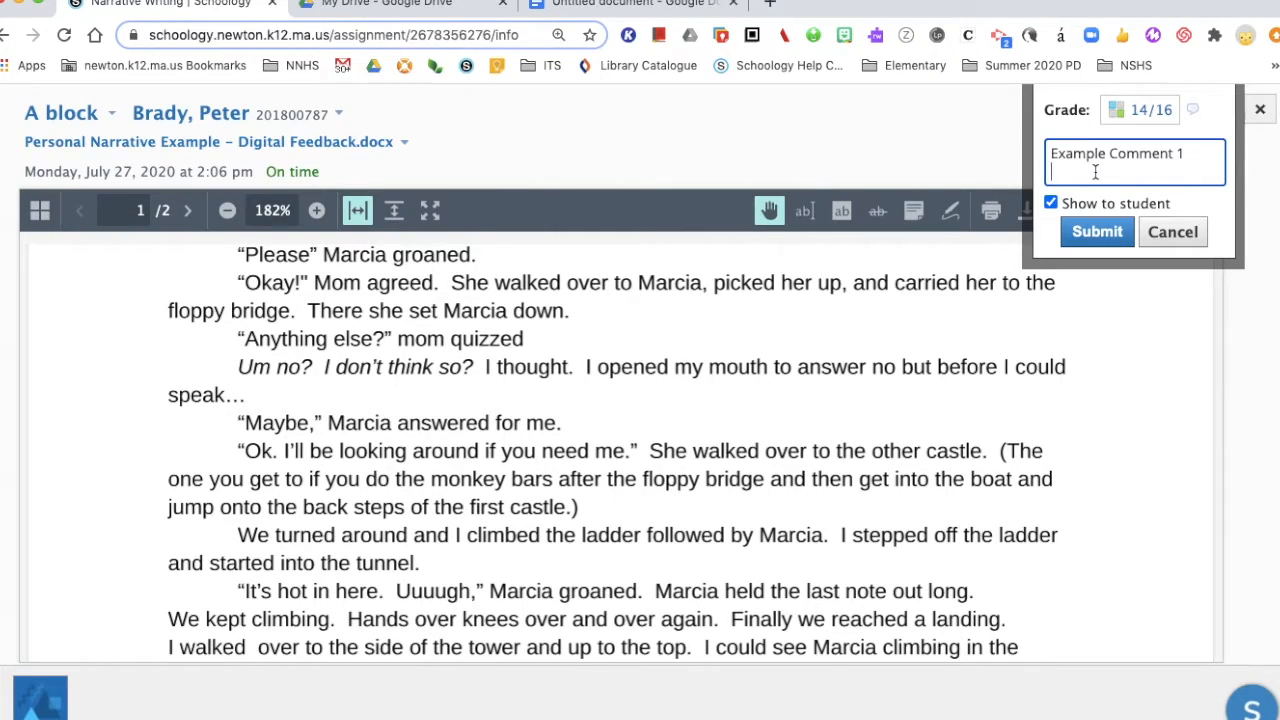
pyautogui.click(1096, 235)
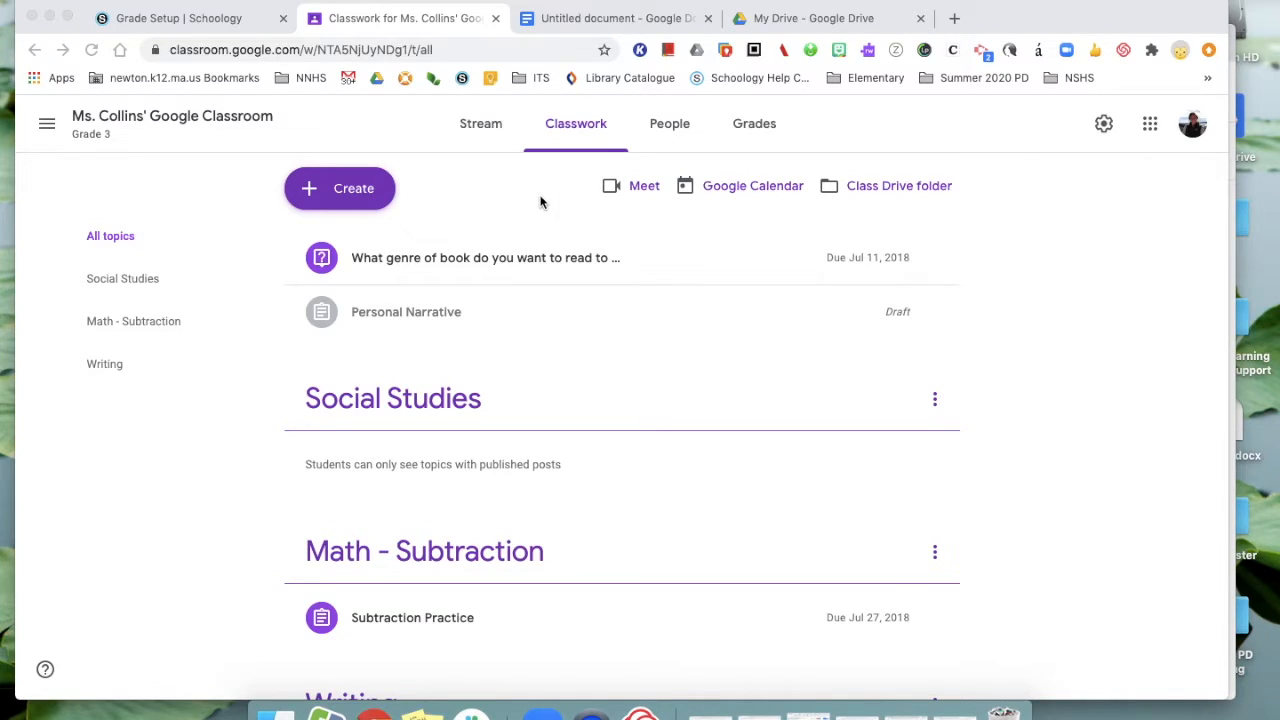
# Step: Create a new assignment titled "Personal Narrative" in the Google Classroom class
pyautogui.click(350, 195)
pyautogui.click(343, 253)
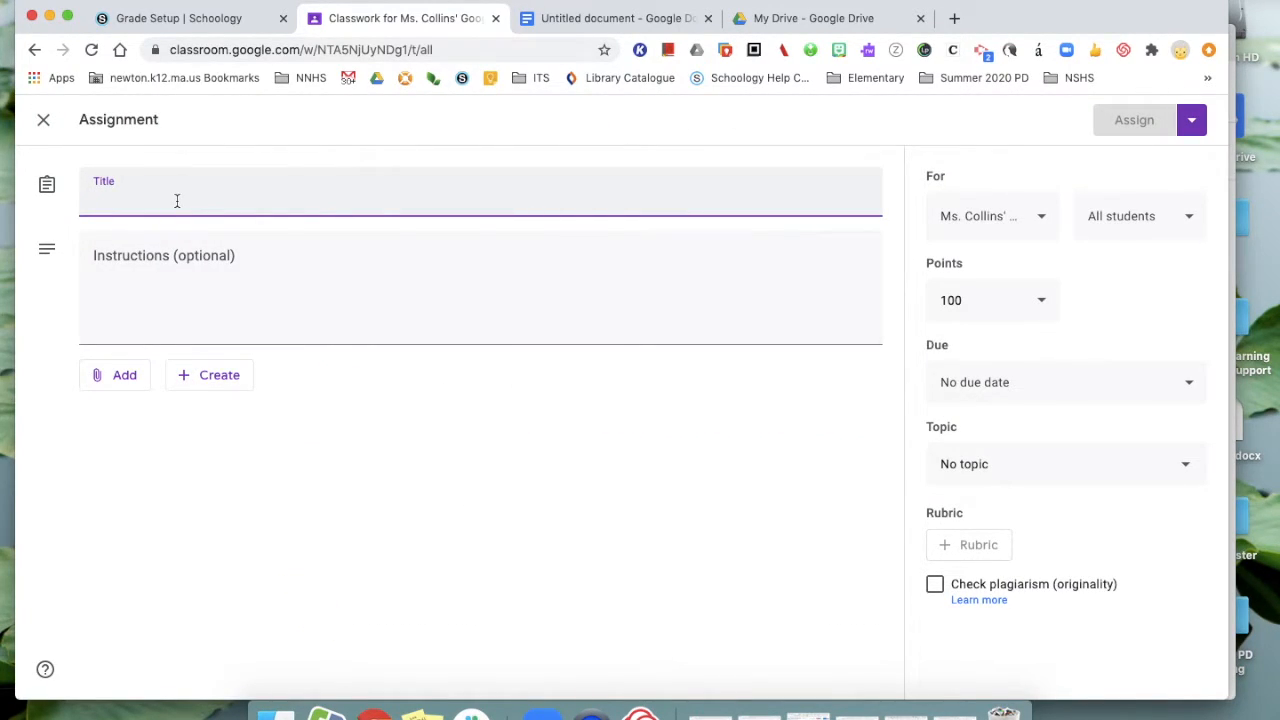
pyautogui.write('Personal N')
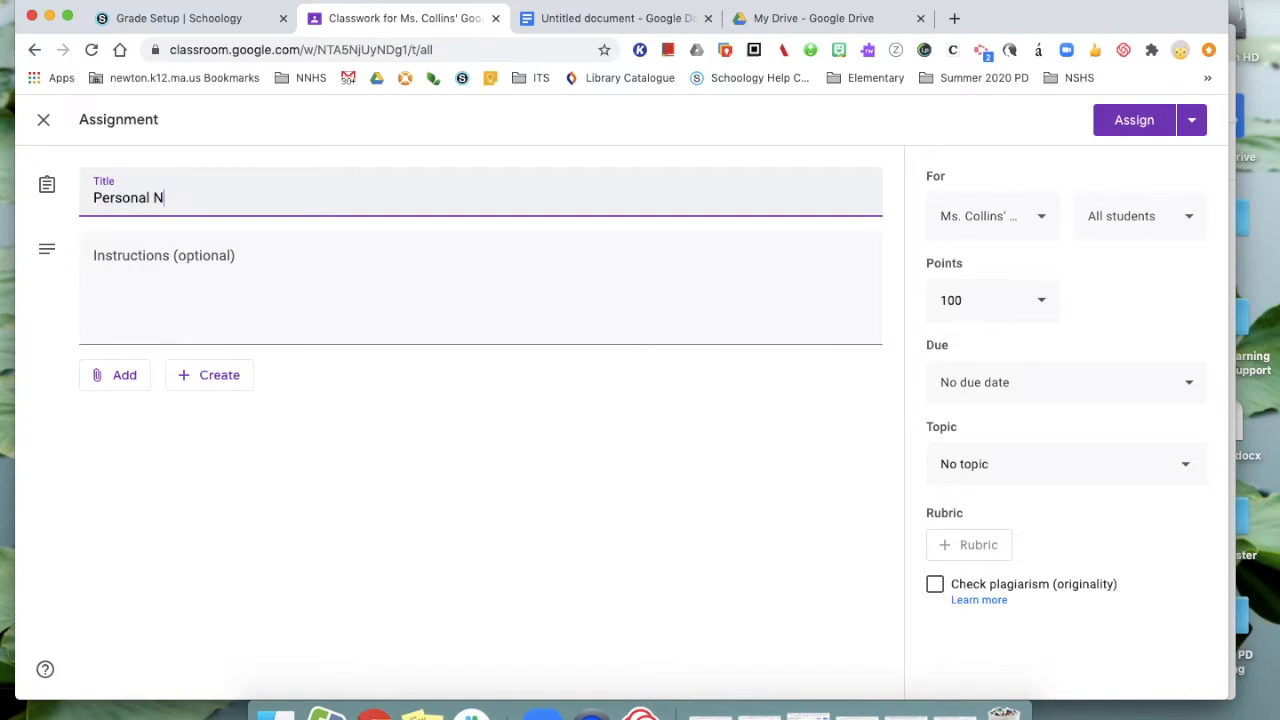
pyautogui.click(366, 428)
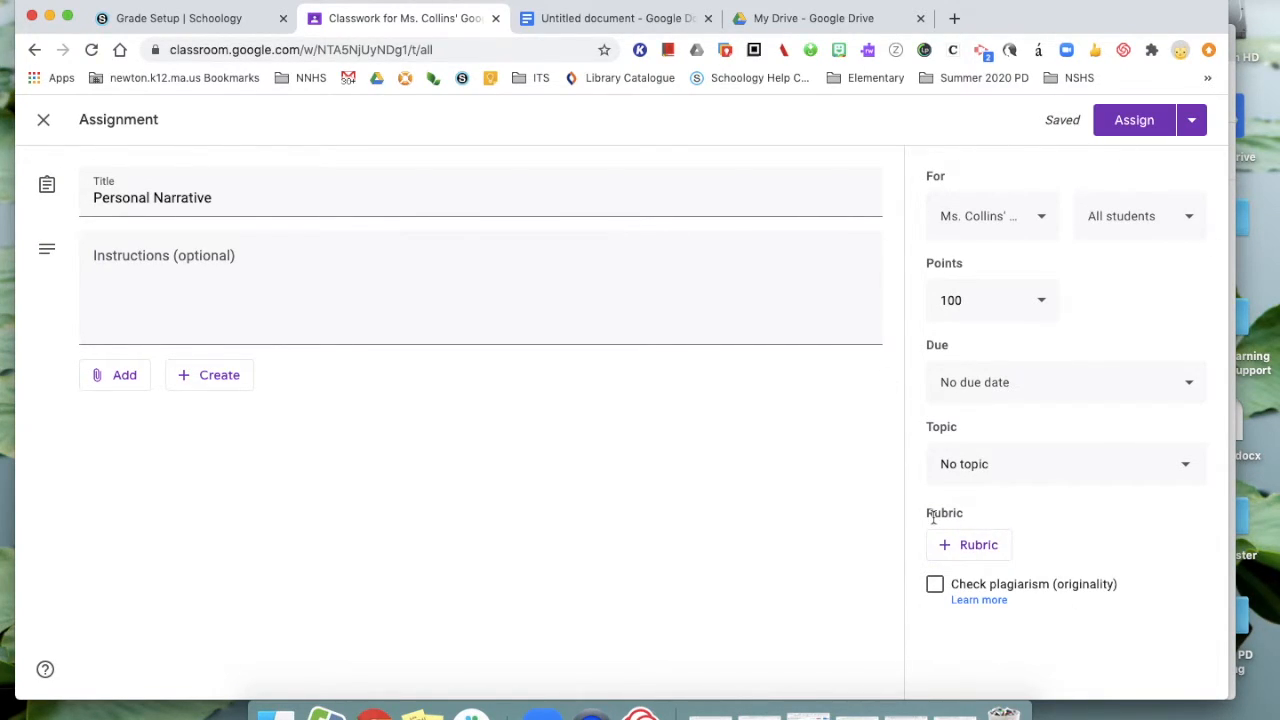
pyautogui.click(977, 546)
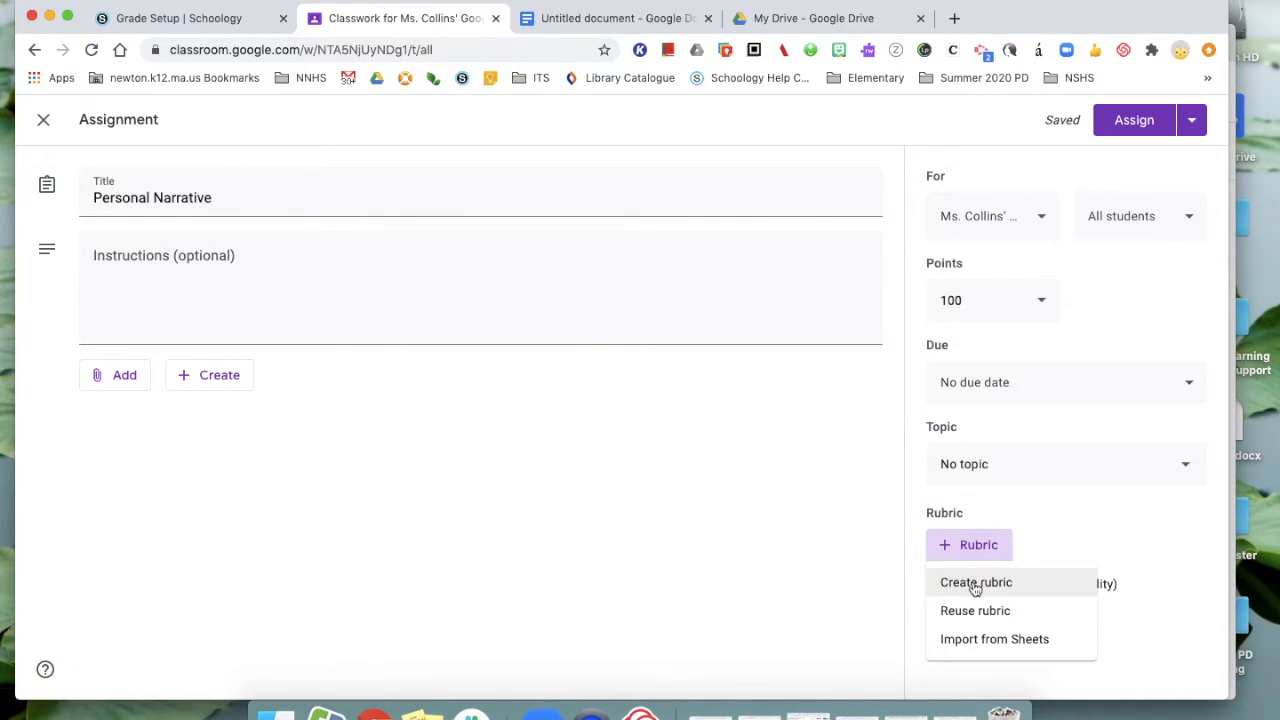
pyautogui.click(975, 584)
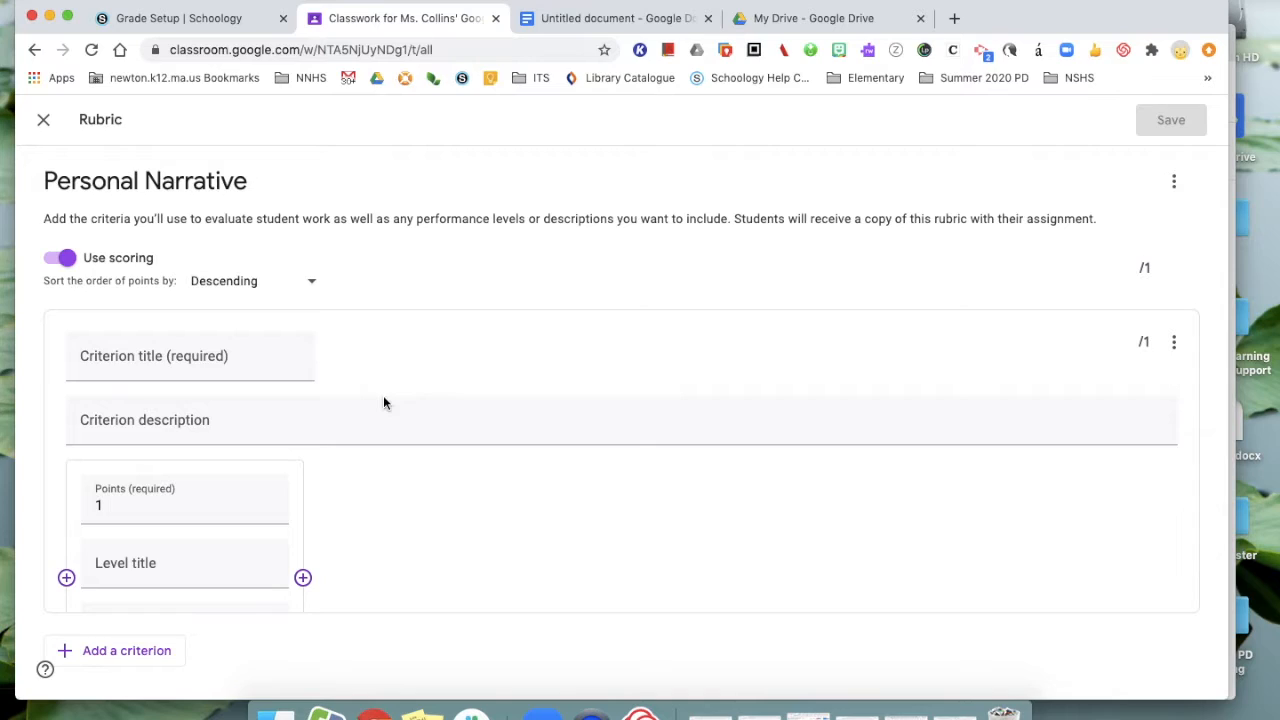
pyautogui.scroll(-2, 384, 399)
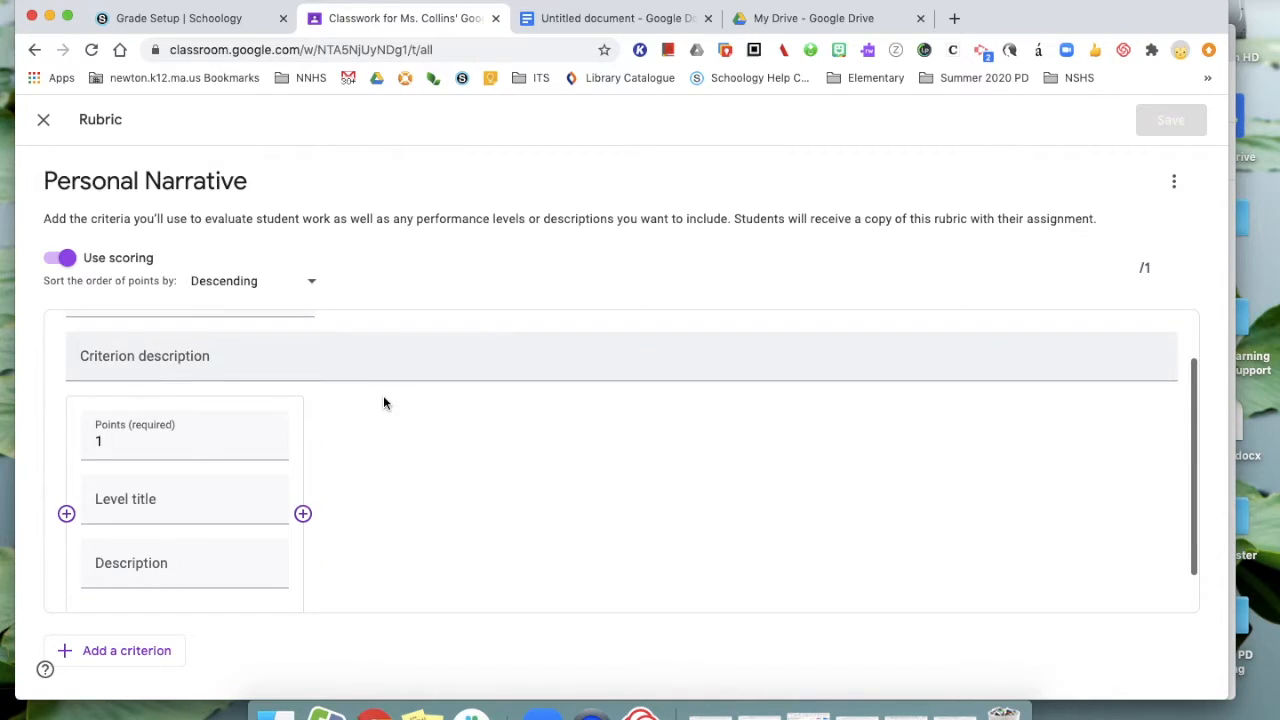
pyautogui.click(302, 513)
pyautogui.click(306, 505)
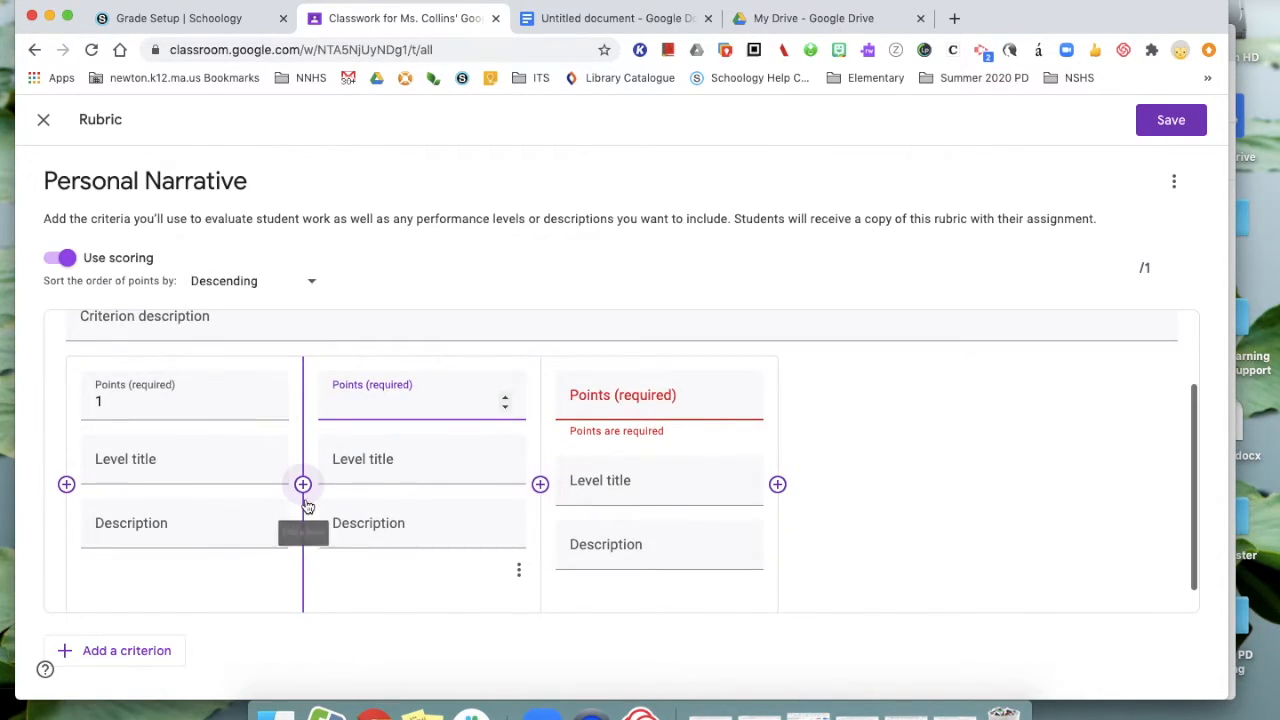
pyautogui.click(45, 122)
pyautogui.click(721, 444)
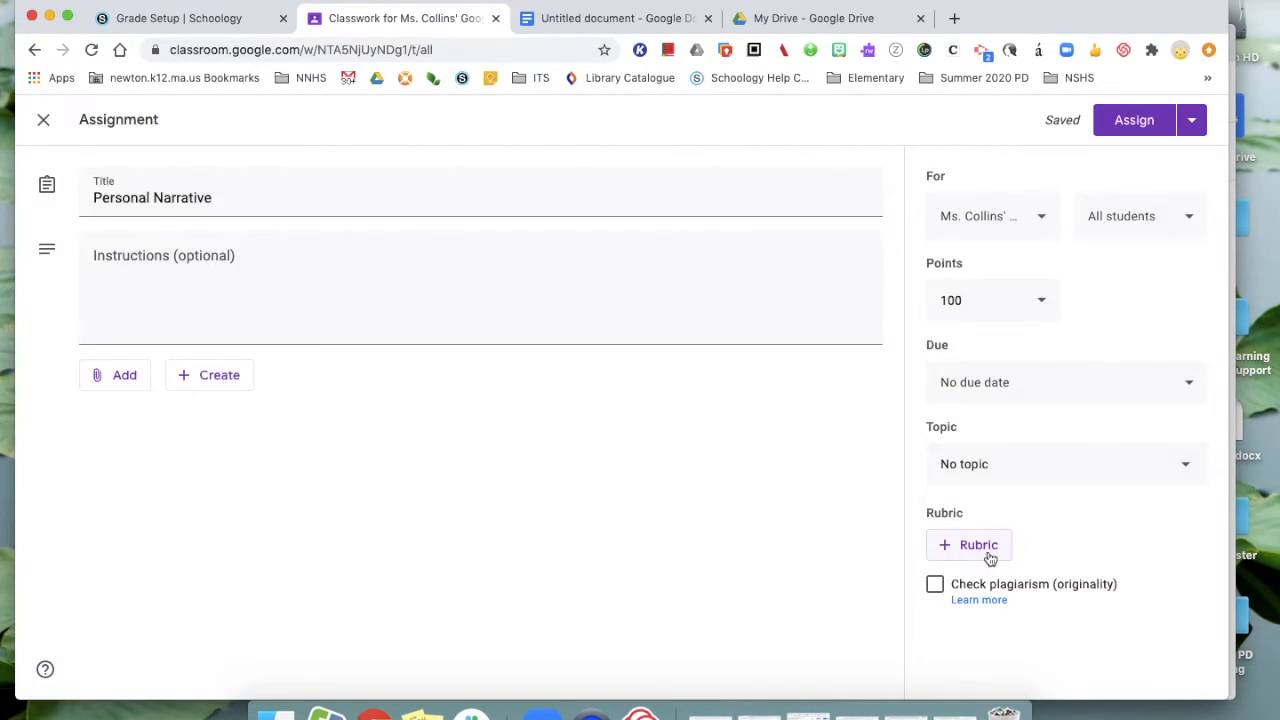
# Step: Attach the existing Personal Narrative rubric to the assignment by reusing it from the same class
pyautogui.click(976, 549)
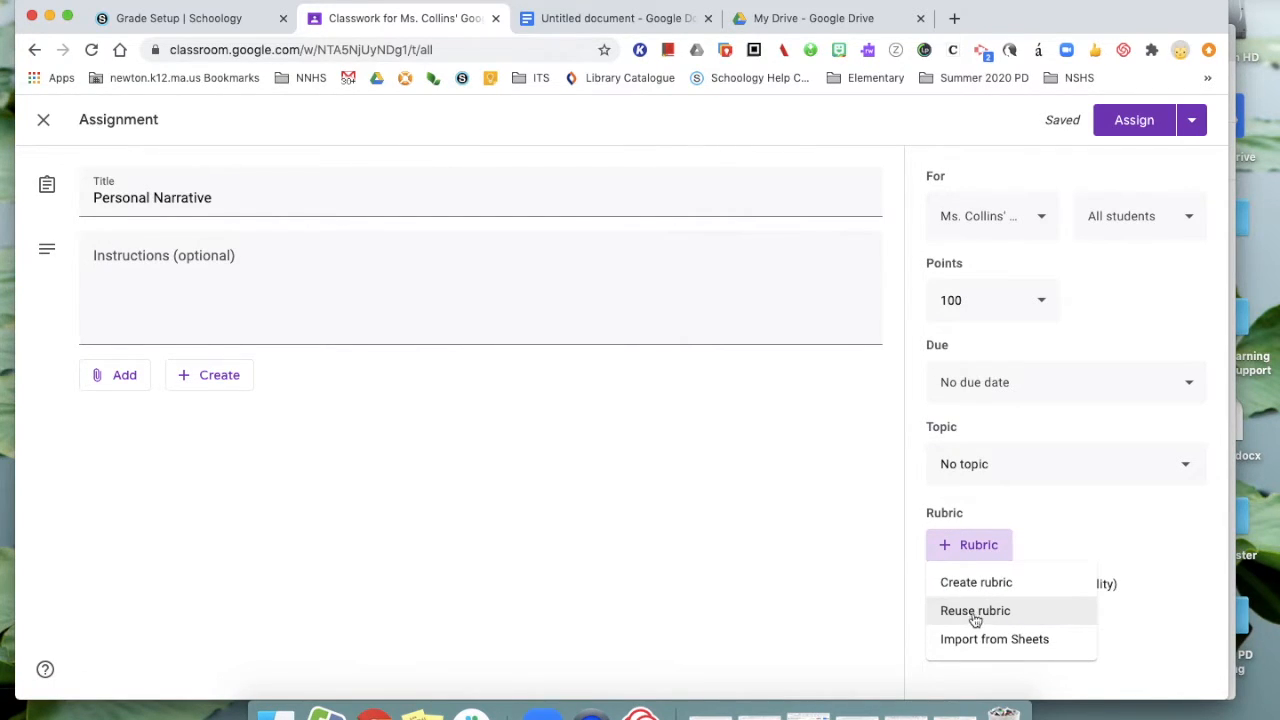
pyautogui.click(980, 612)
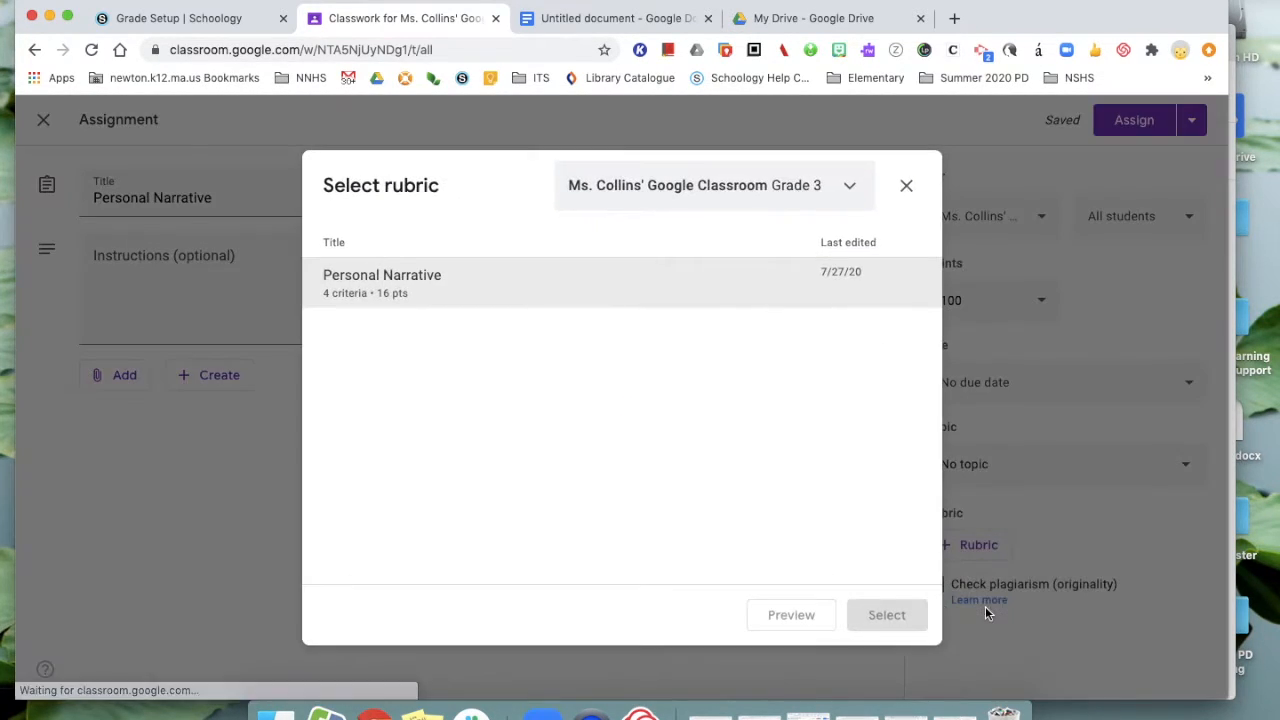
pyautogui.click(393, 292)
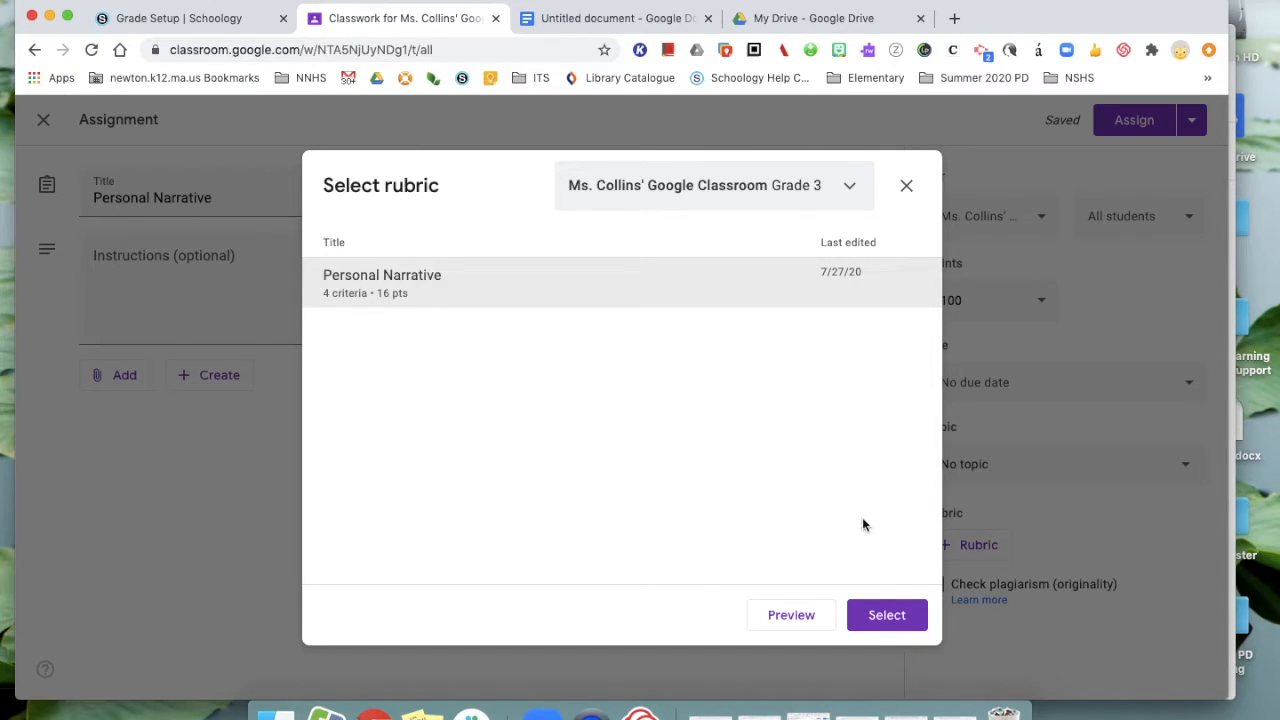
pyautogui.click(903, 615)
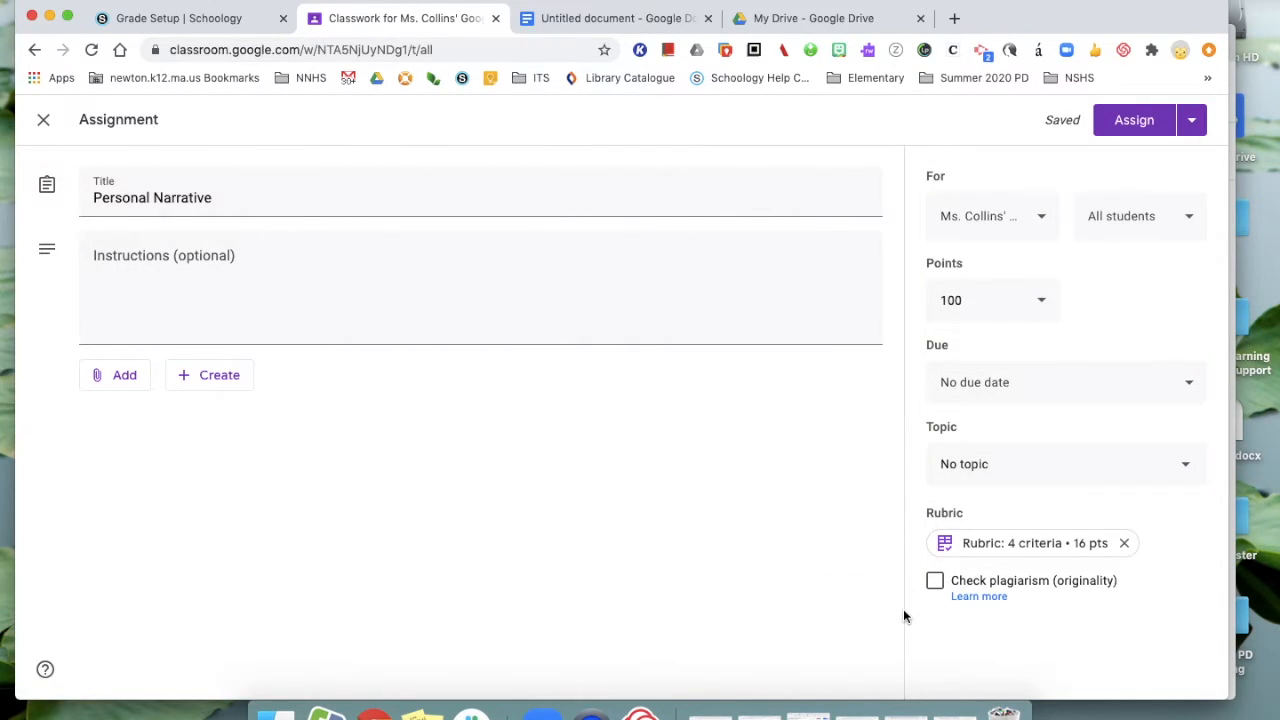
# Step: Close the assignment draft and open the Writing topic in the class's classwork
pyautogui.click(43, 120)
pyautogui.scroll(-2, 608, 260)
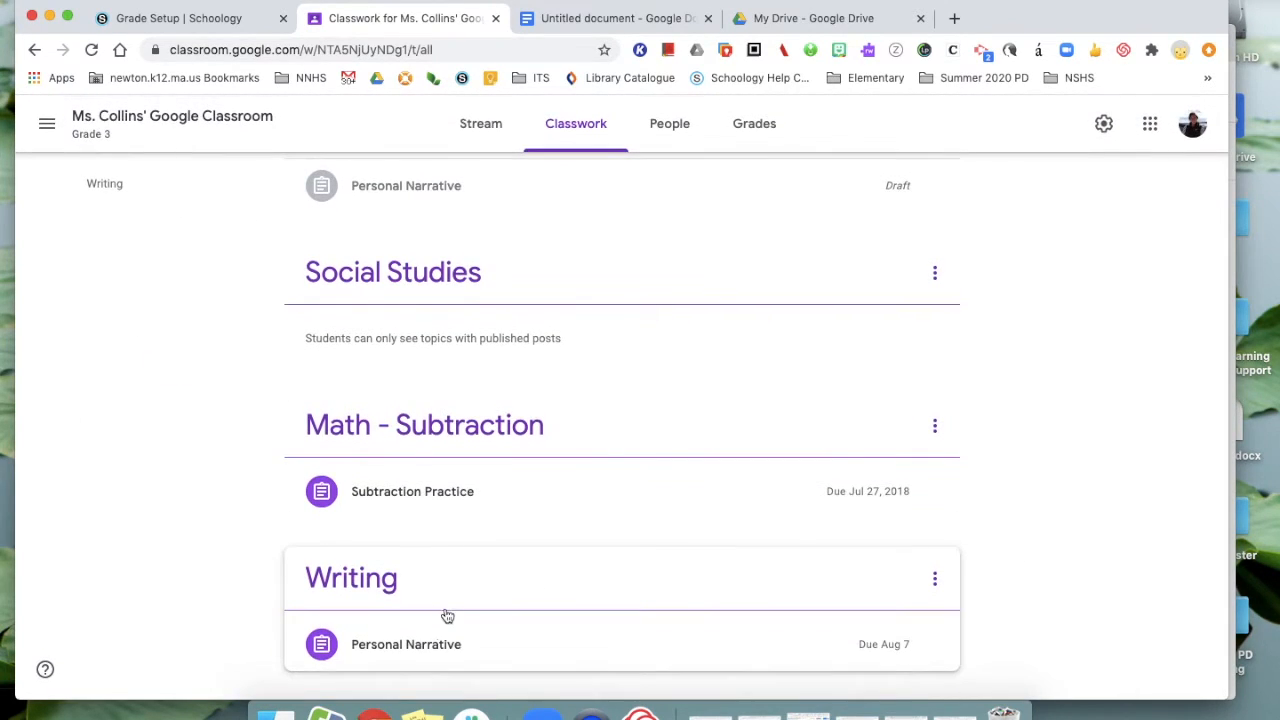
pyautogui.click(366, 585)
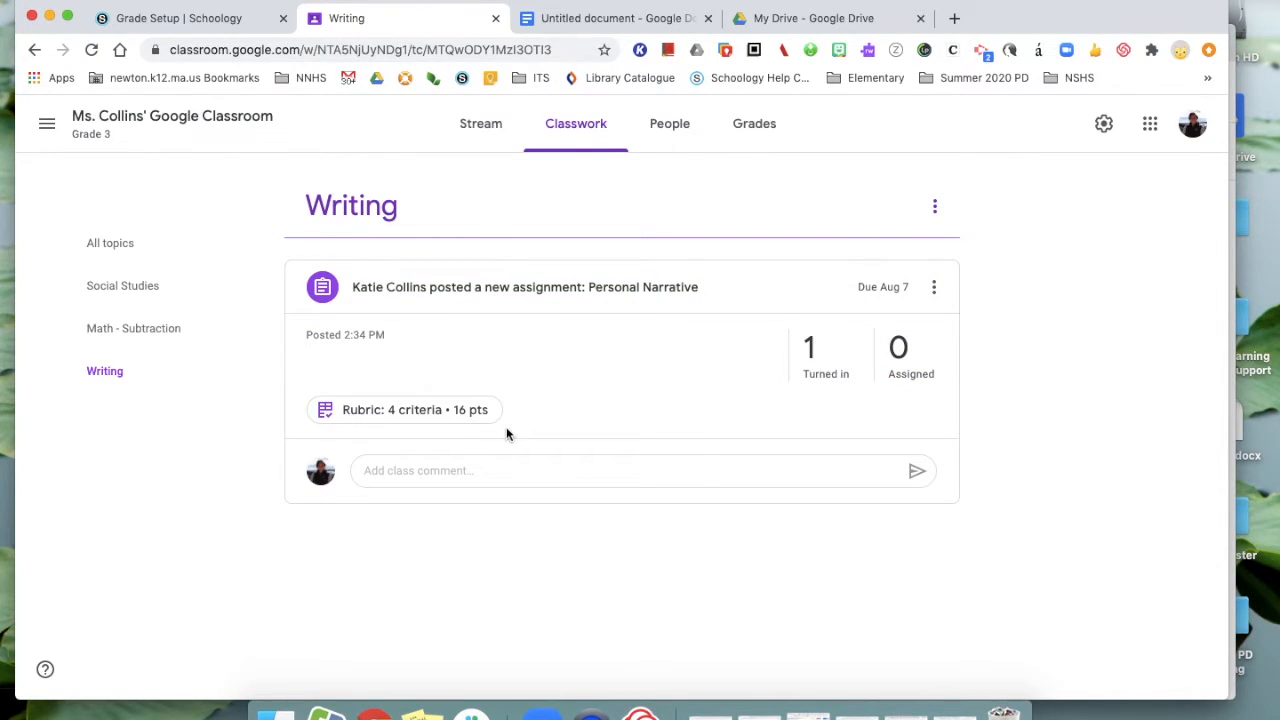
# Step: Examine the criteria of the rubric on the posted Personal Narrative assignment and open the assignment's student work
pyautogui.click(401, 415)
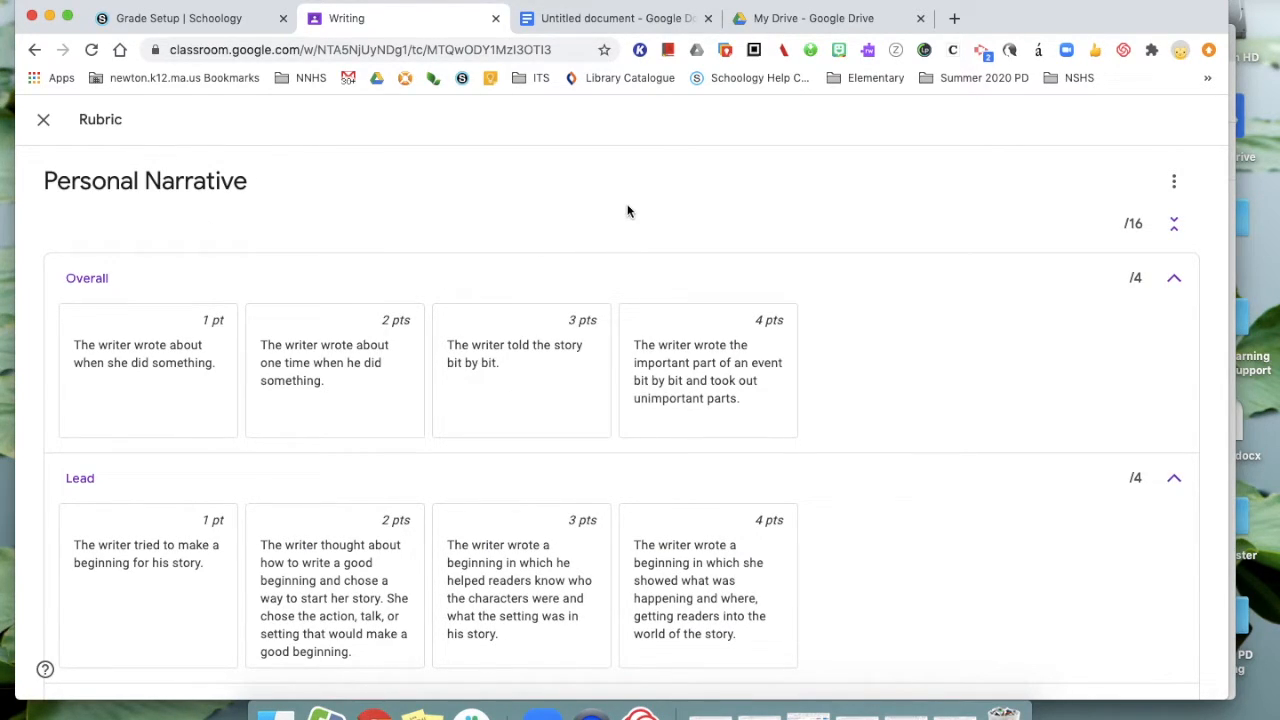
pyautogui.scroll(-2, 508, 335)
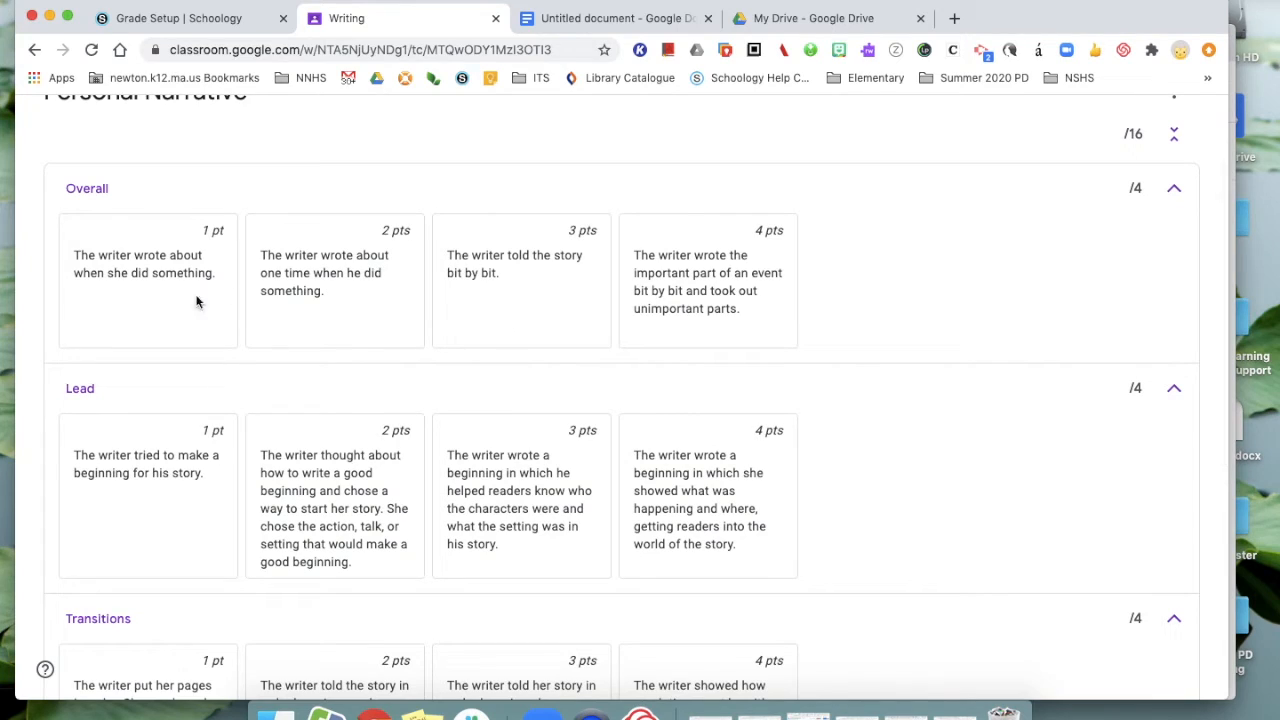
pyautogui.scroll(-3, 741, 272)
pyautogui.scroll(-5, 403, 342)
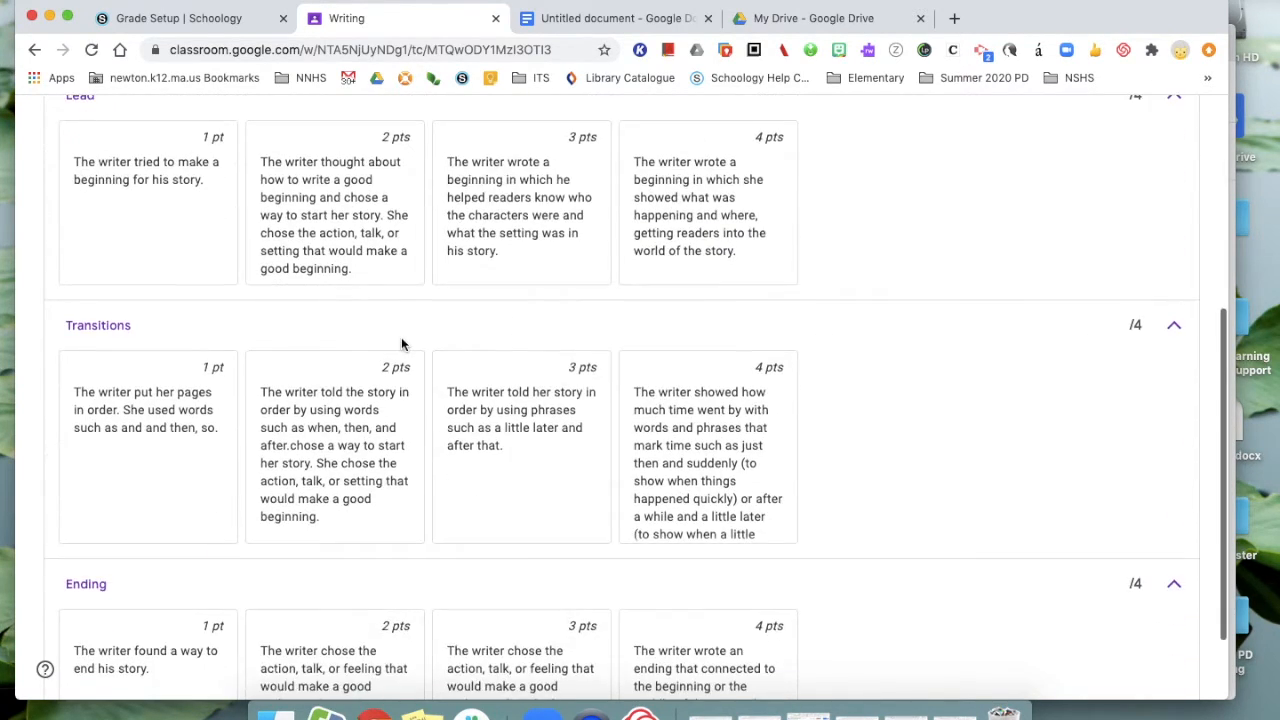
pyautogui.scroll(10, 401, 340)
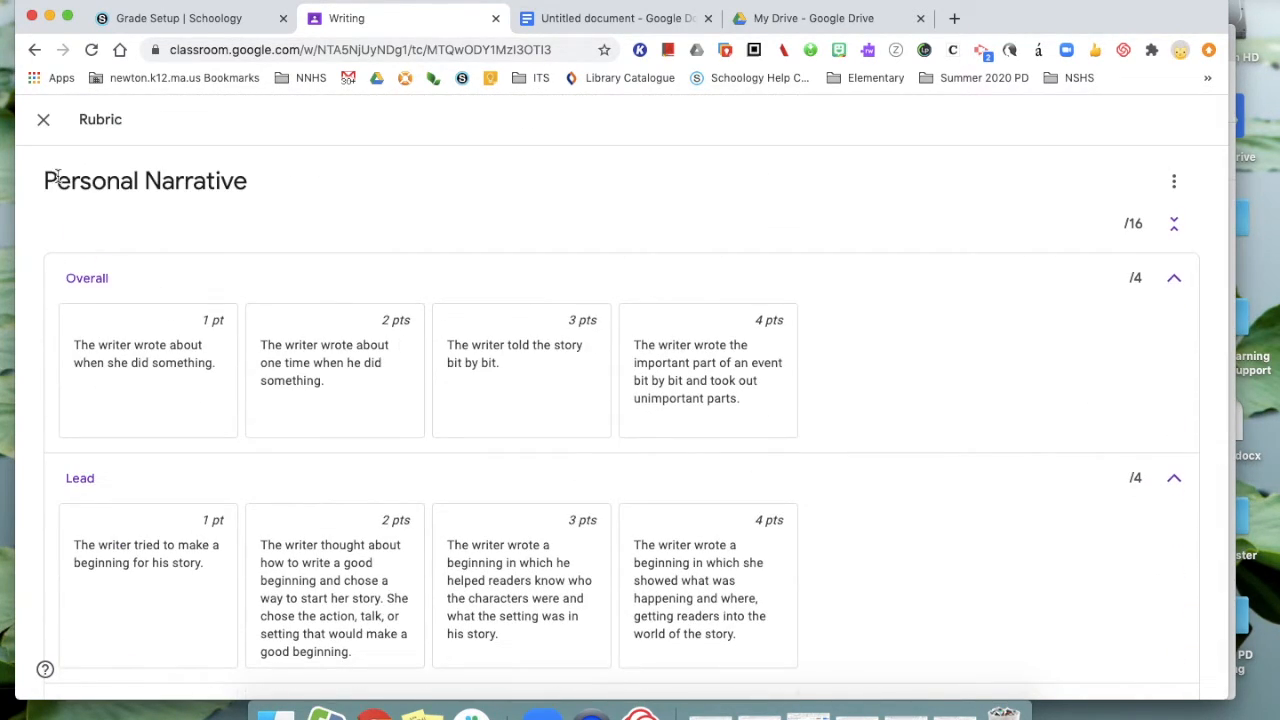
pyautogui.click(44, 122)
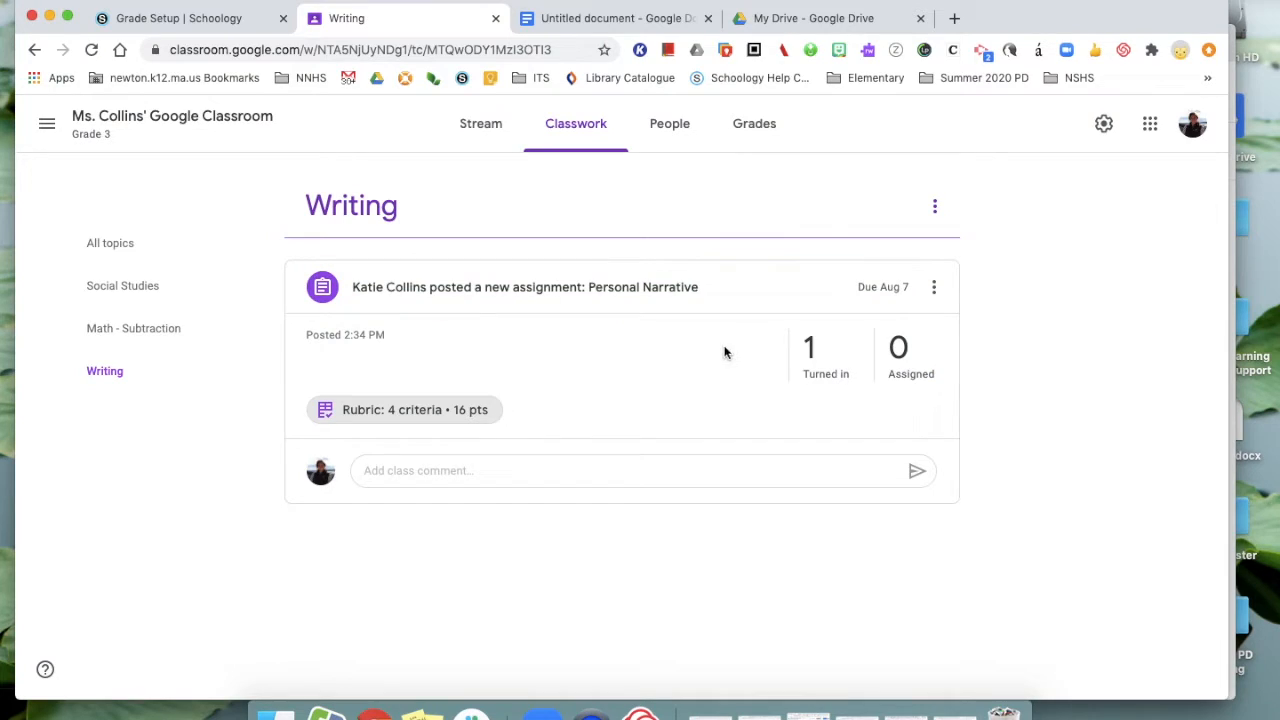
pyautogui.click(525, 292)
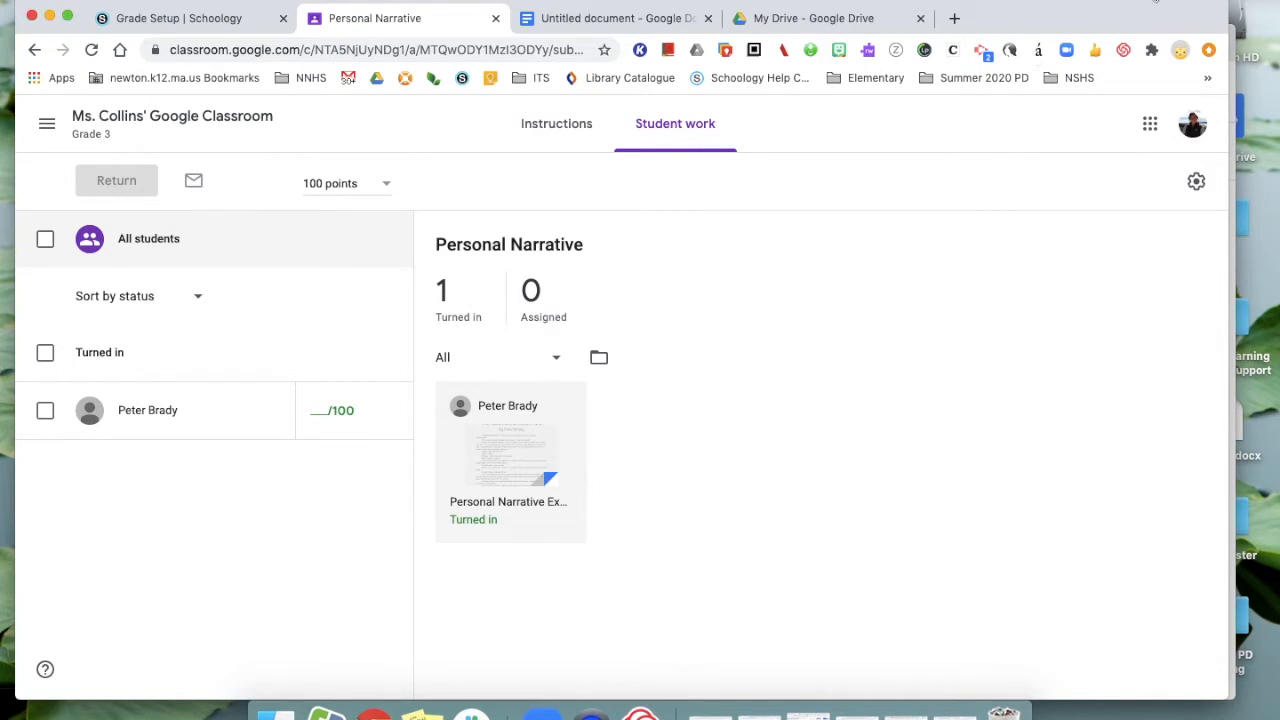
# Step: Switch to the student's Classroom window and examine the Personal Narrative rubric there, collapsing and re-expanding the Overall criterion
pyautogui.click(1233, 45)
pyautogui.moveTo(1192, 49); pyautogui.dragTo(1198, 15)
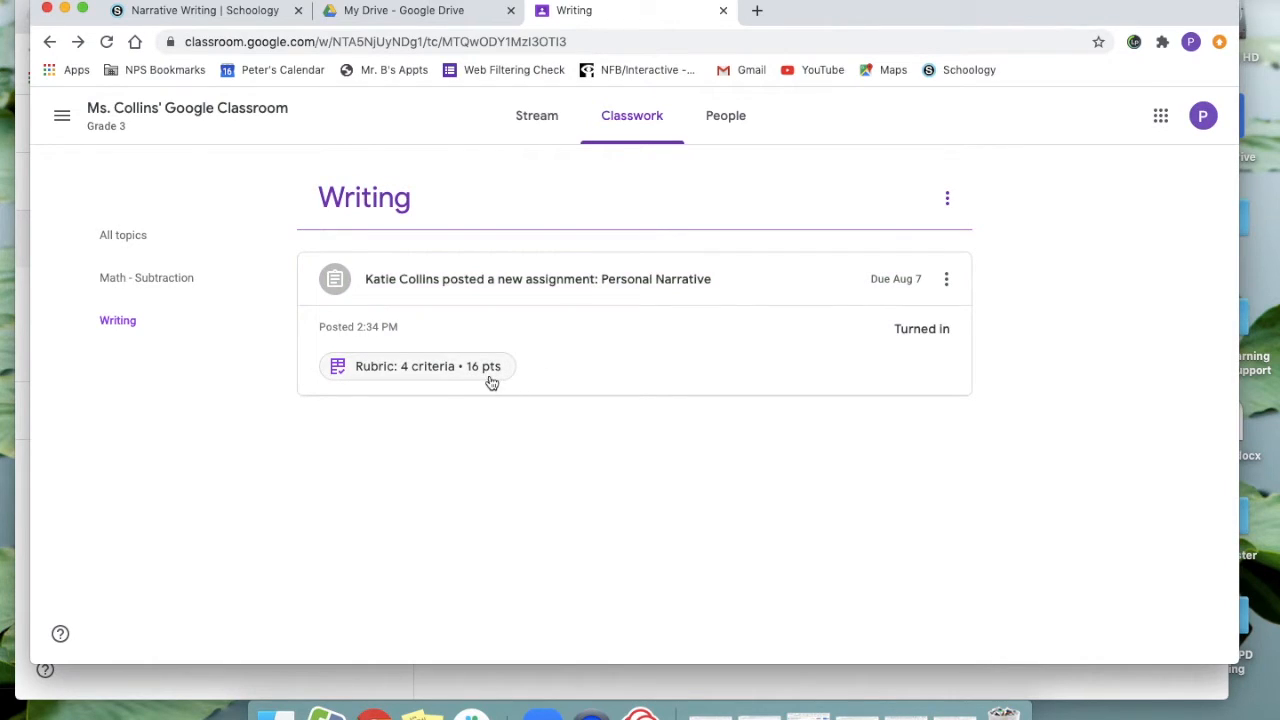
pyautogui.click(427, 369)
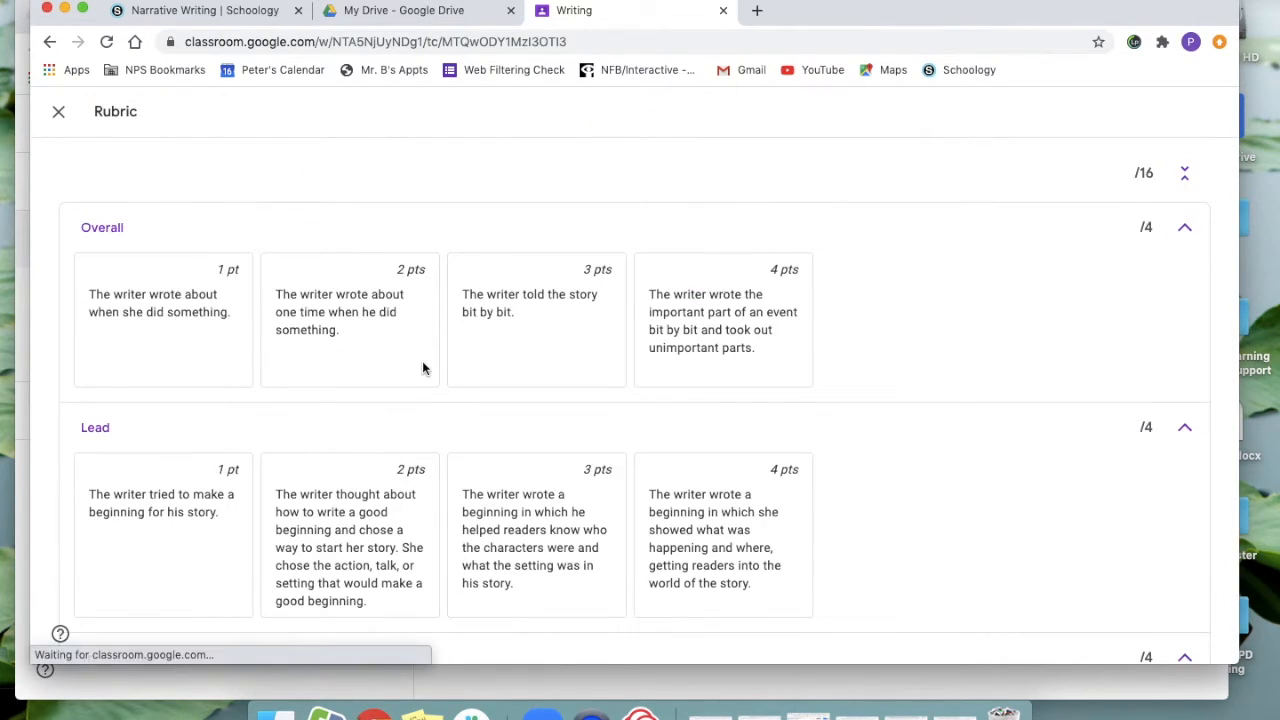
pyautogui.click(1185, 229)
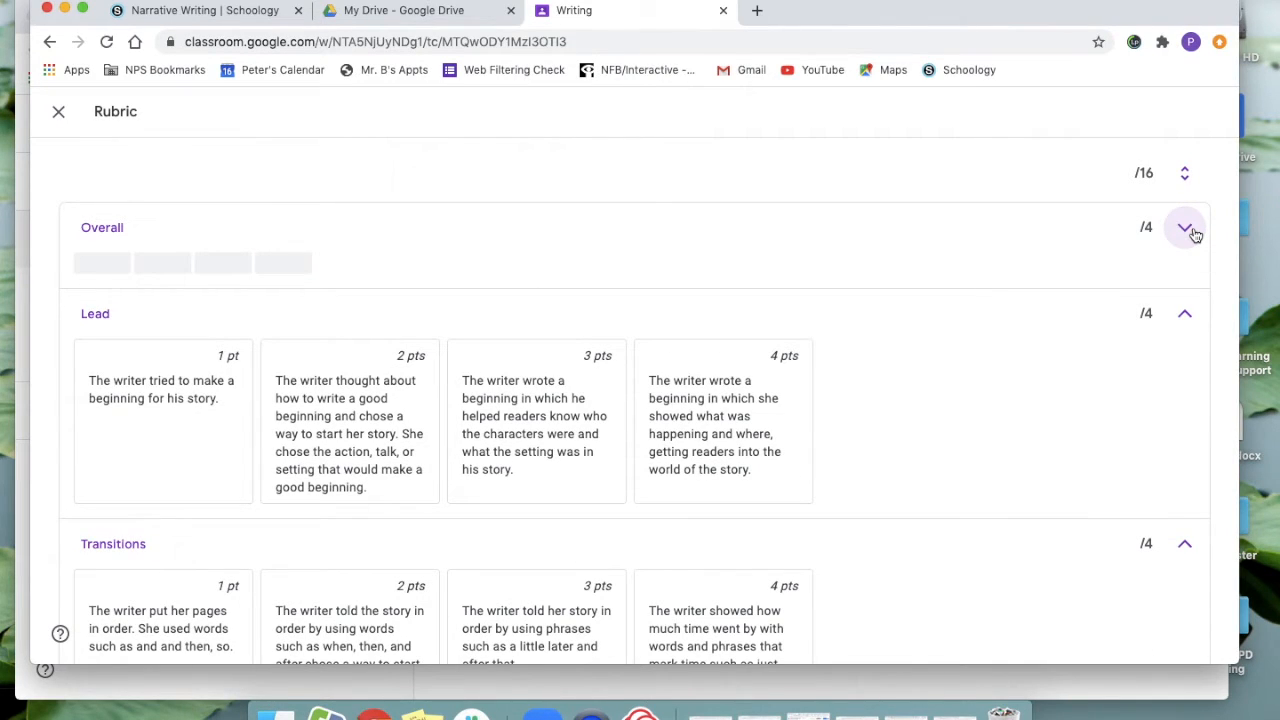
pyautogui.click(1187, 230)
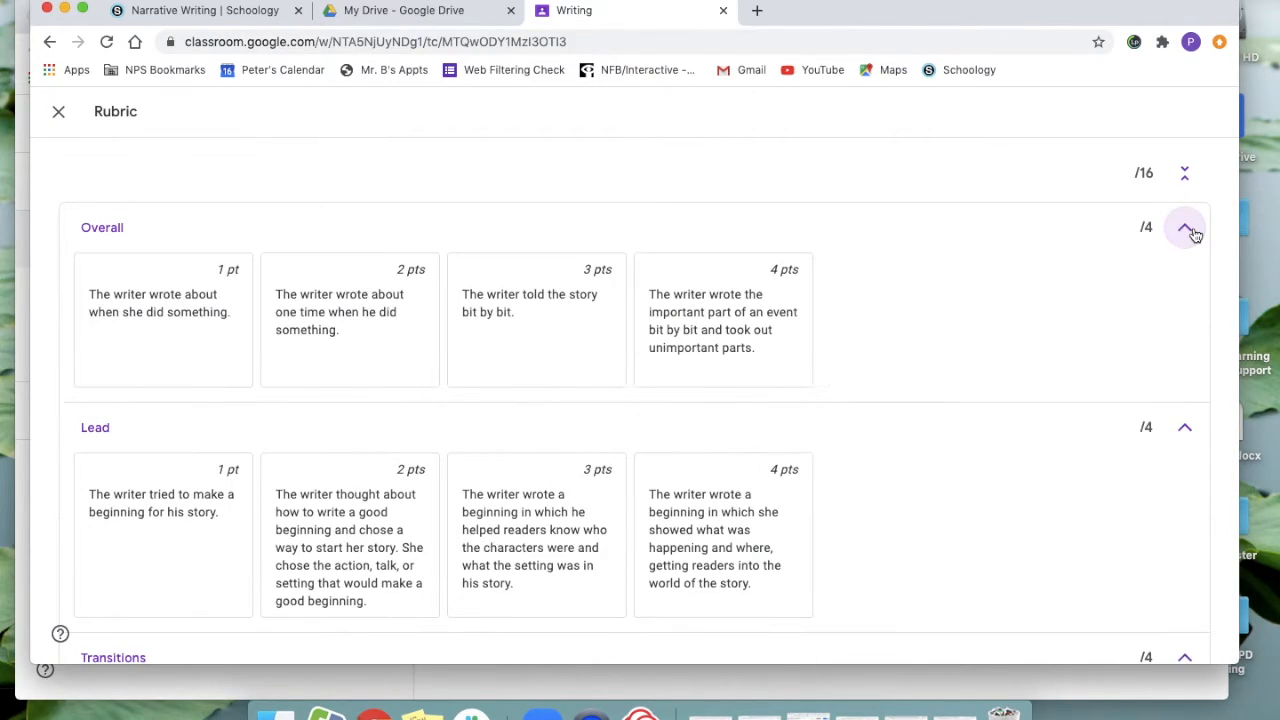
pyautogui.click(60, 113)
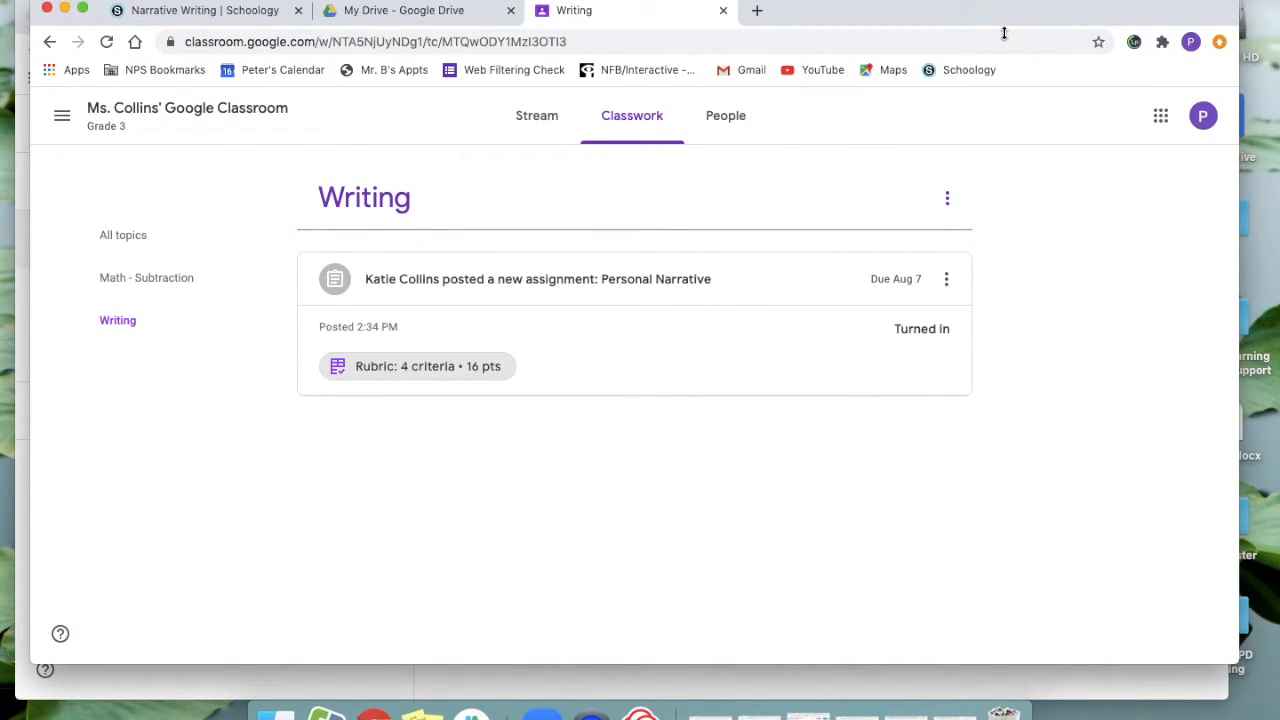
pyautogui.moveTo(980, 34); pyautogui.dragTo(980, 41)
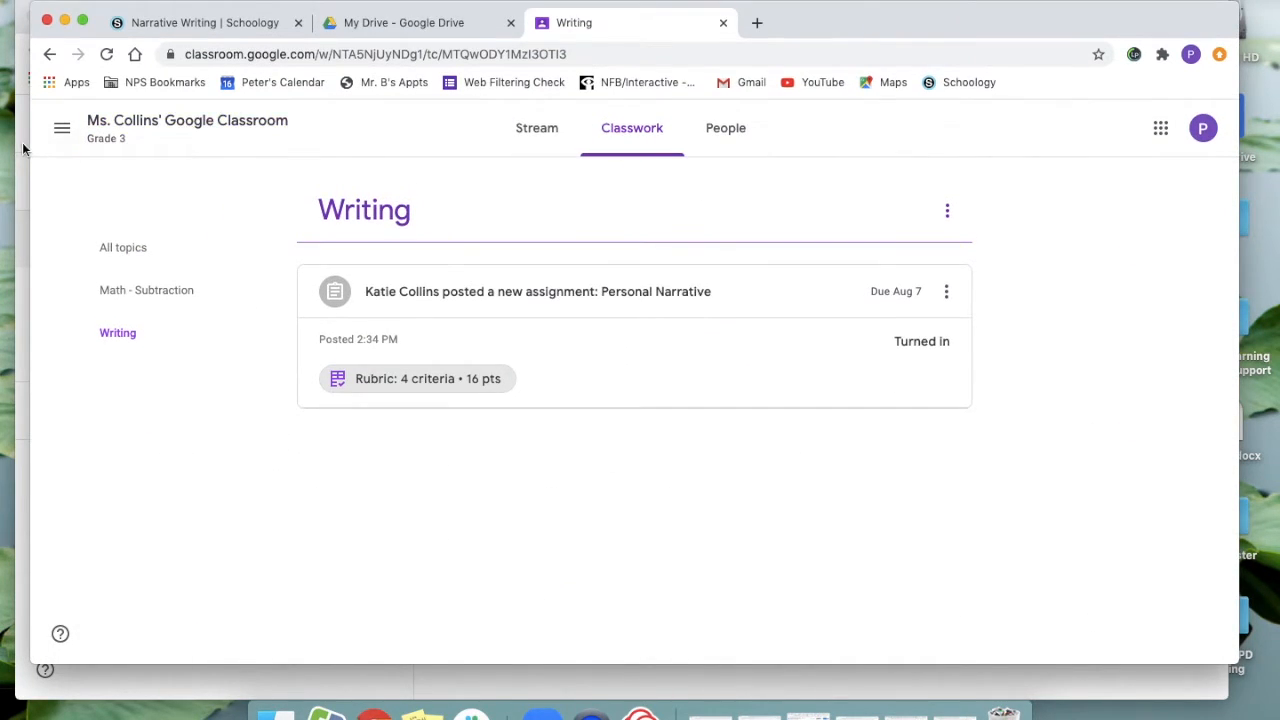
# Step: Return to the teacher's Classroom window, open the turned-in Personal Narrative submission for grading, and look over its rubric criteria
pyautogui.press('super+grave')
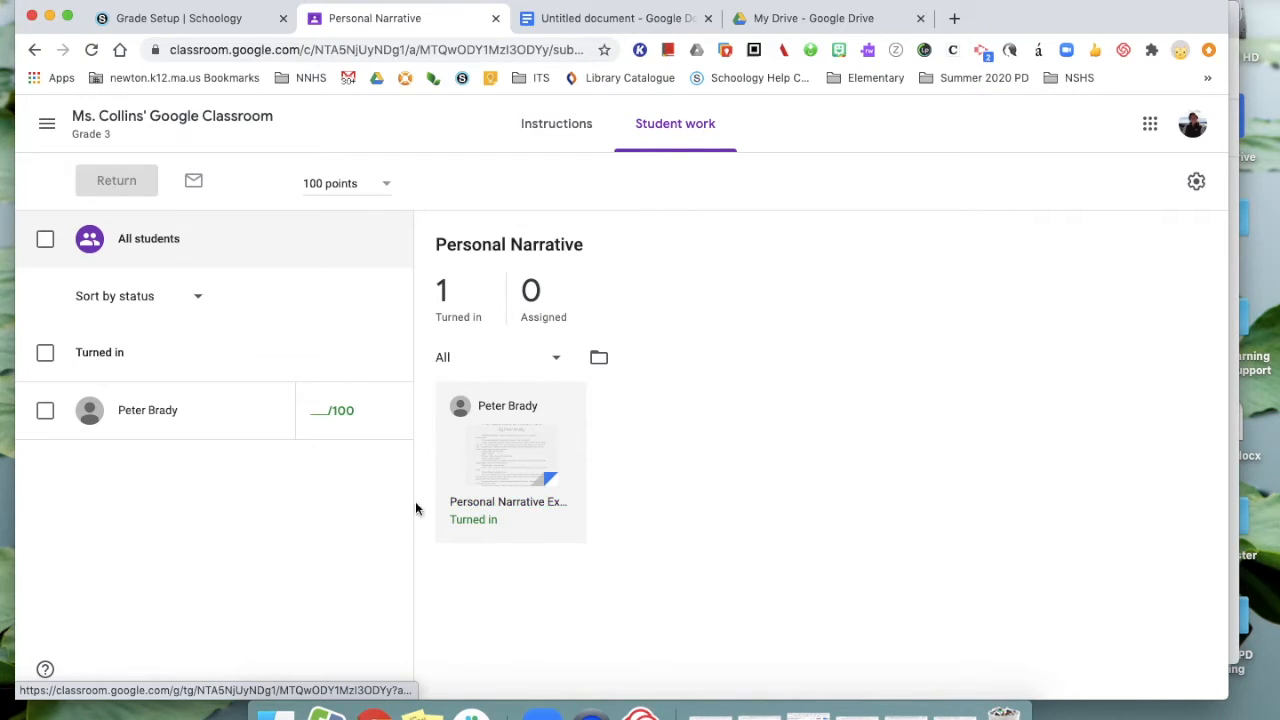
pyautogui.click(532, 458)
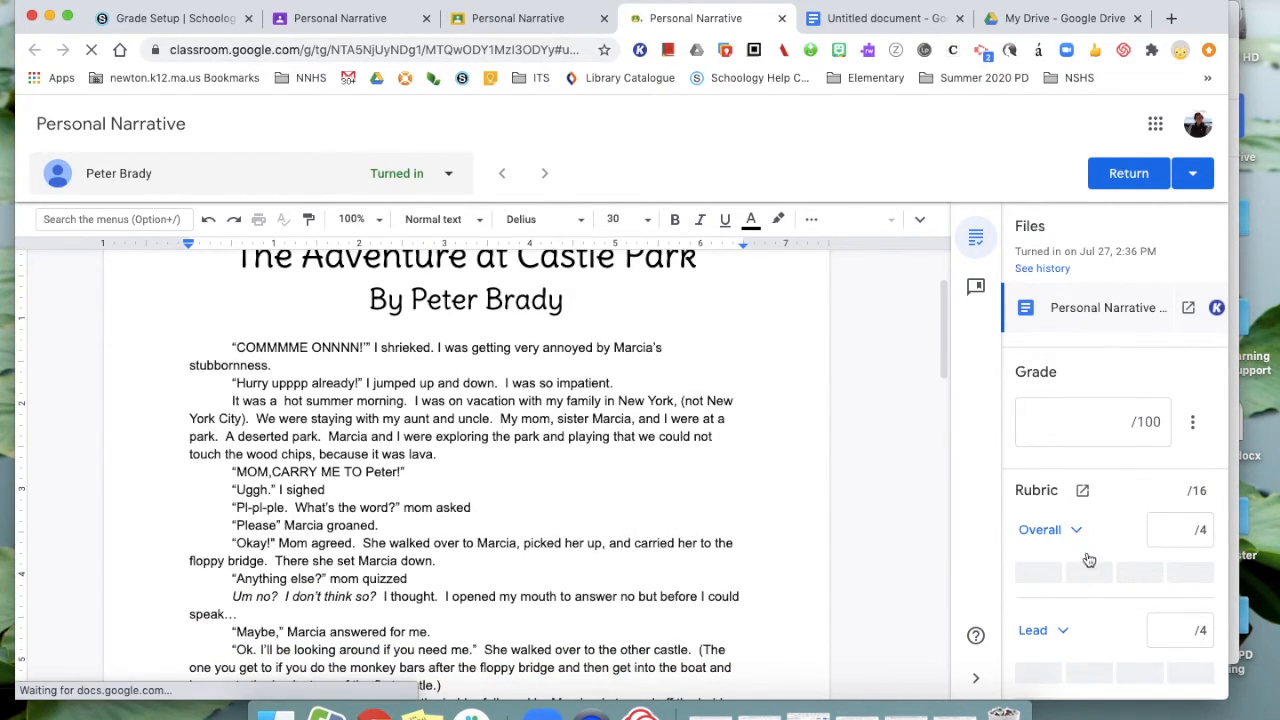
pyautogui.scroll(-2, 1115, 386)
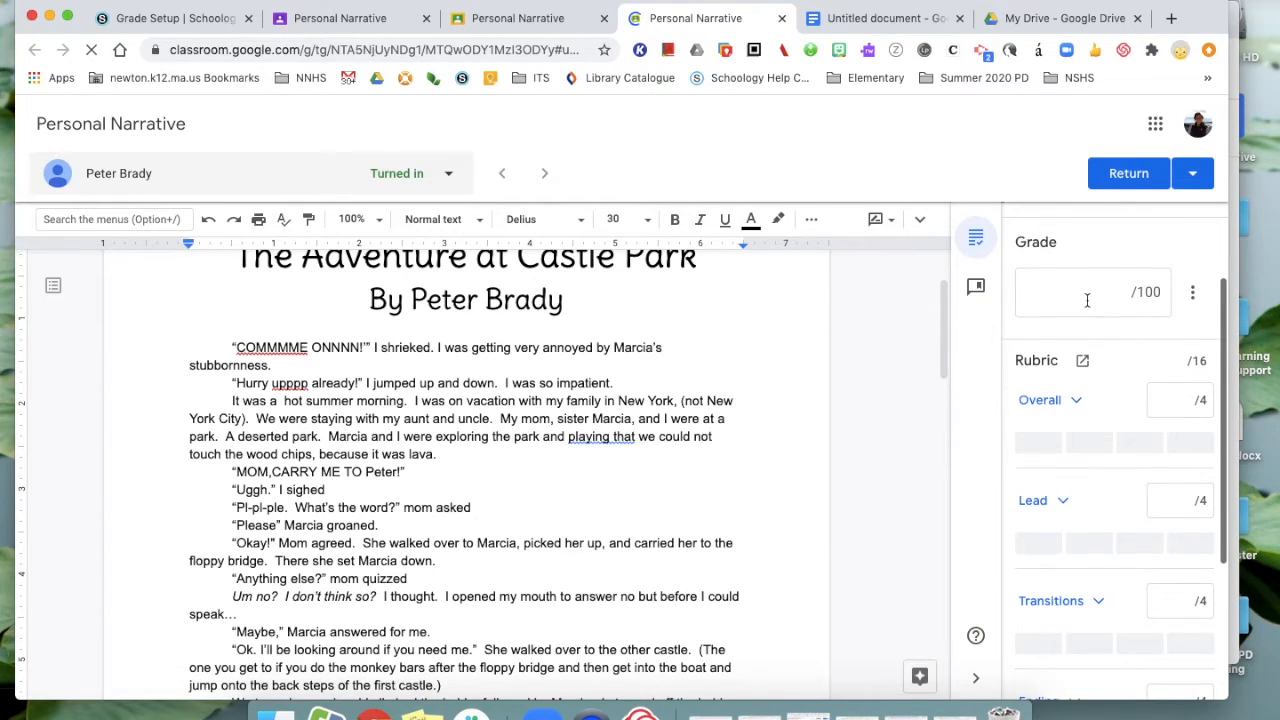
pyautogui.scroll(2, 1087, 302)
pyautogui.scroll(-3, 1075, 440)
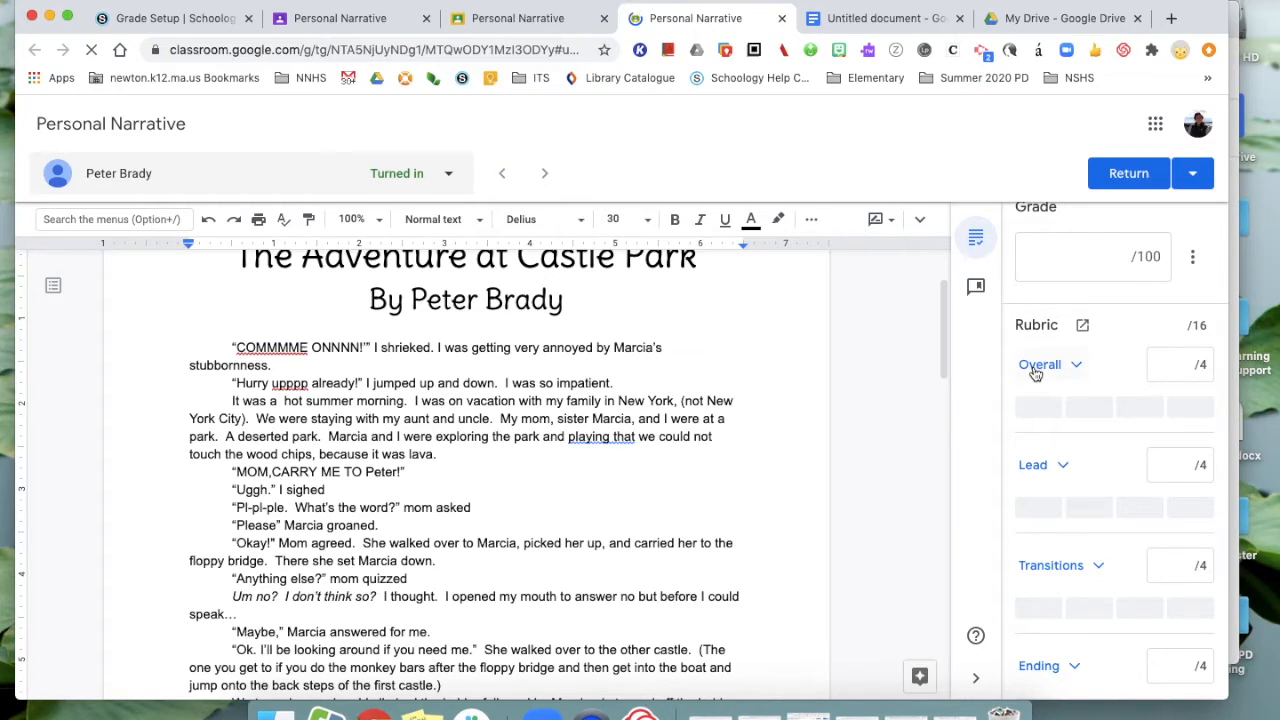
pyautogui.scroll(-1, 1065, 495)
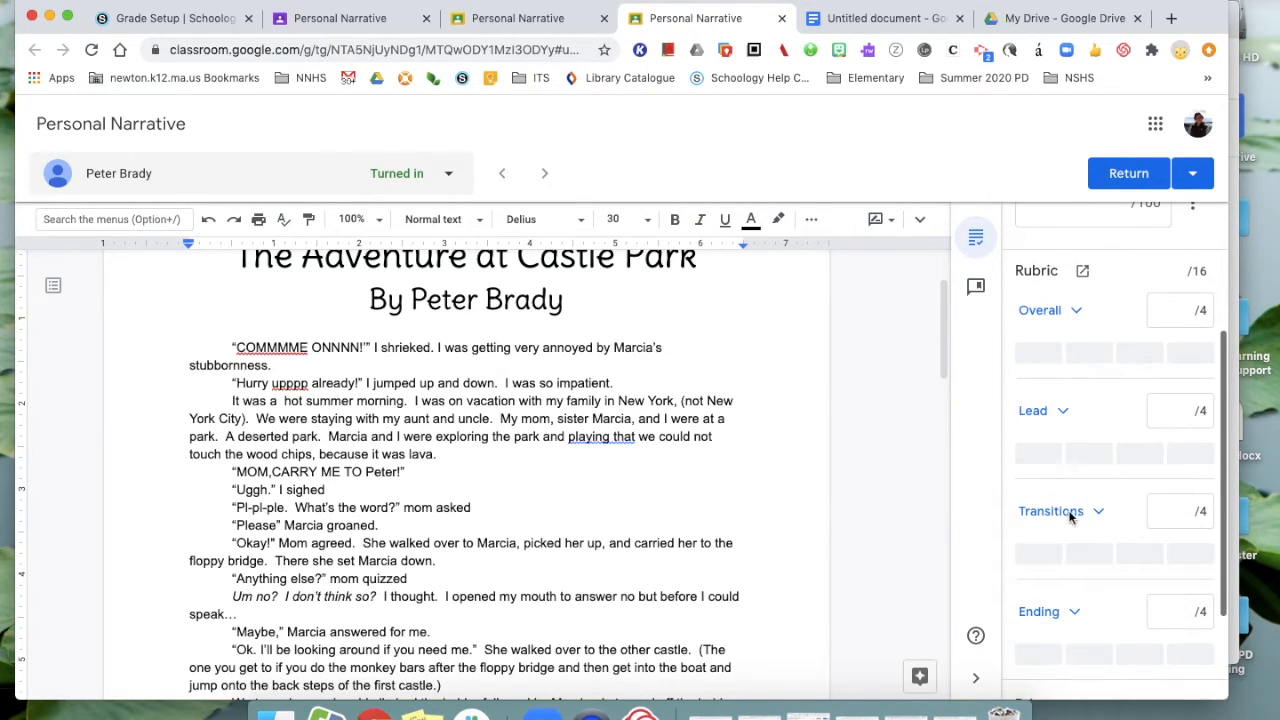
pyautogui.scroll(-1, 1090, 545)
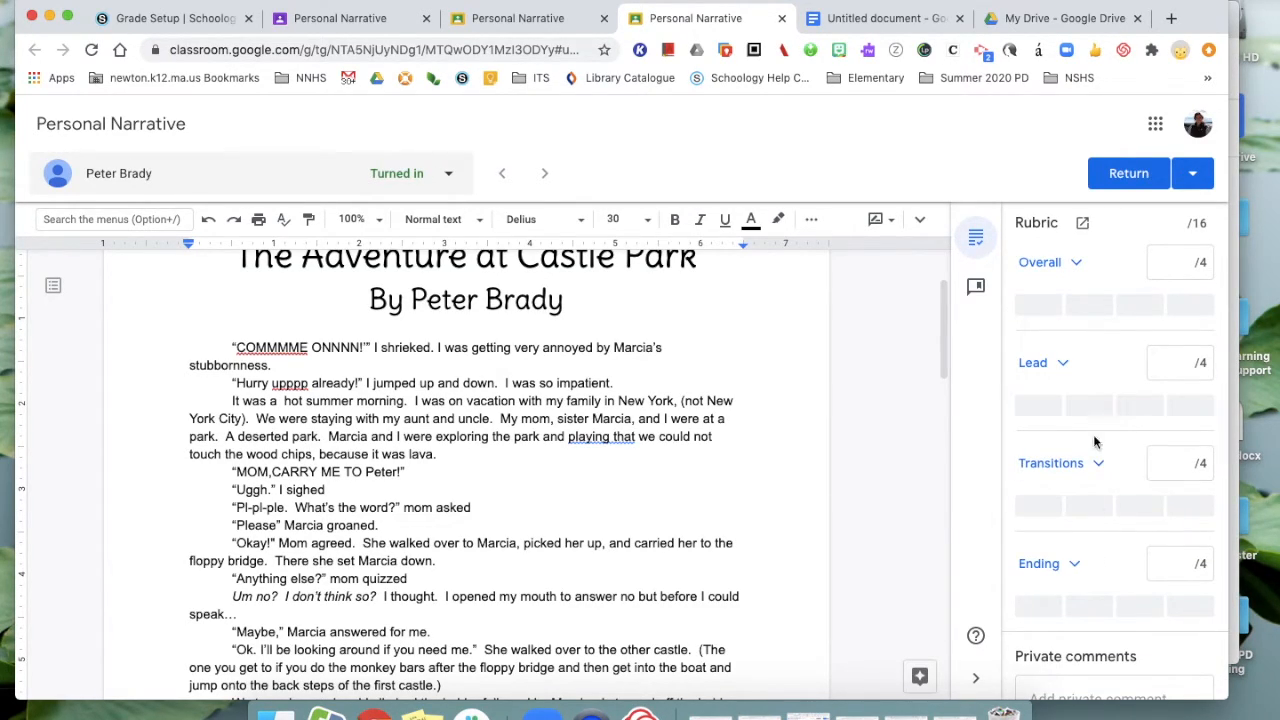
# Step: Score the rubric's Overall criterion at 3 points, "The writer told the story bit by bit", and collapse it
pyautogui.scroll(3, 1100, 470)
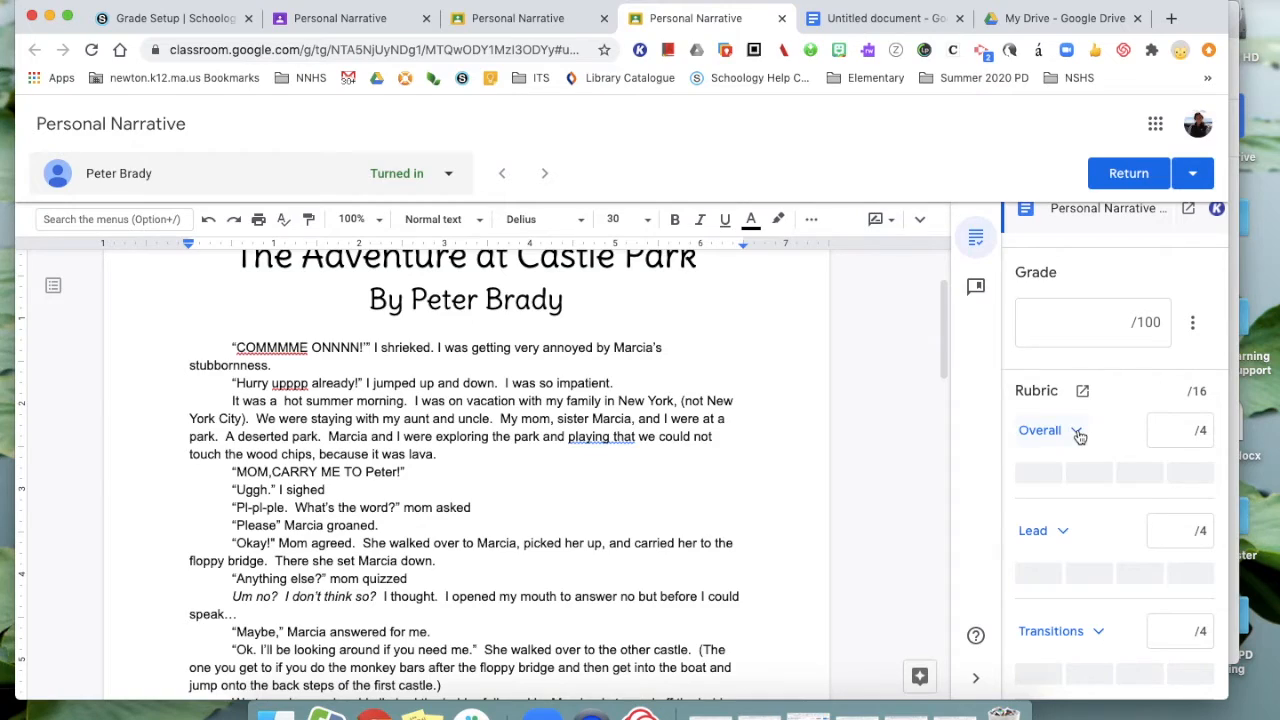
pyautogui.click(1077, 433)
pyautogui.scroll(-3, 1105, 523)
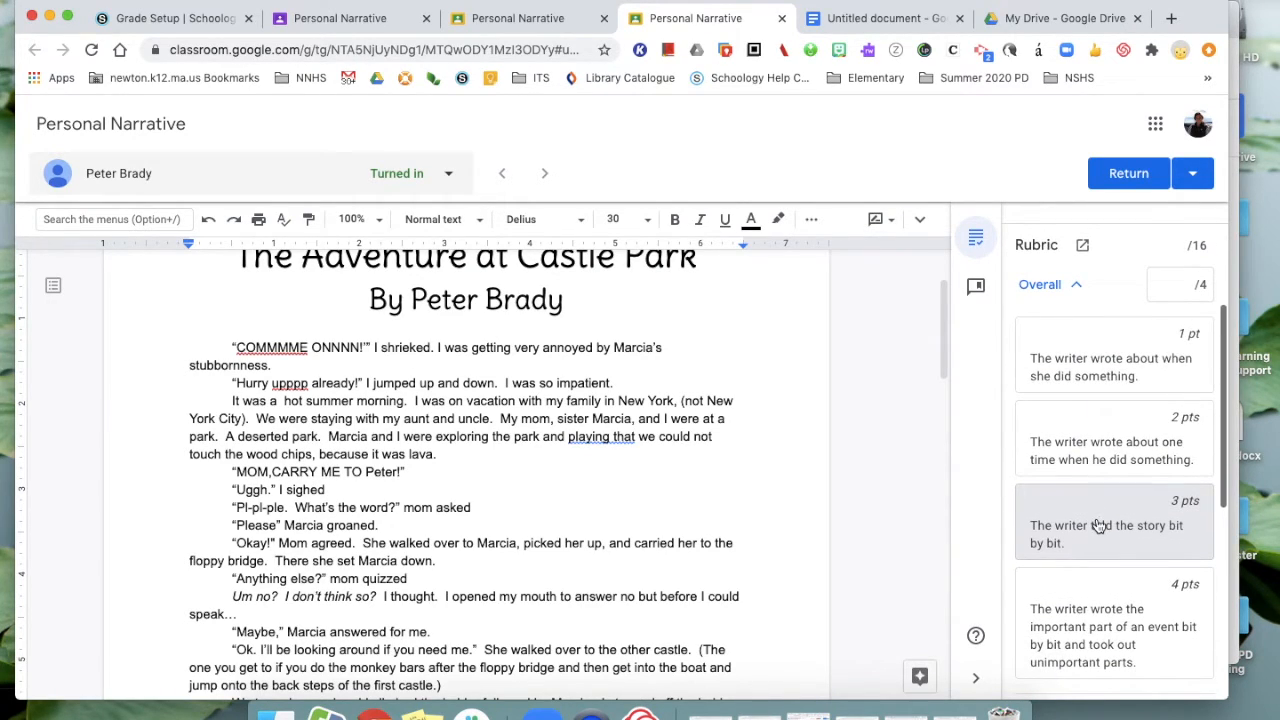
pyautogui.click(1097, 527)
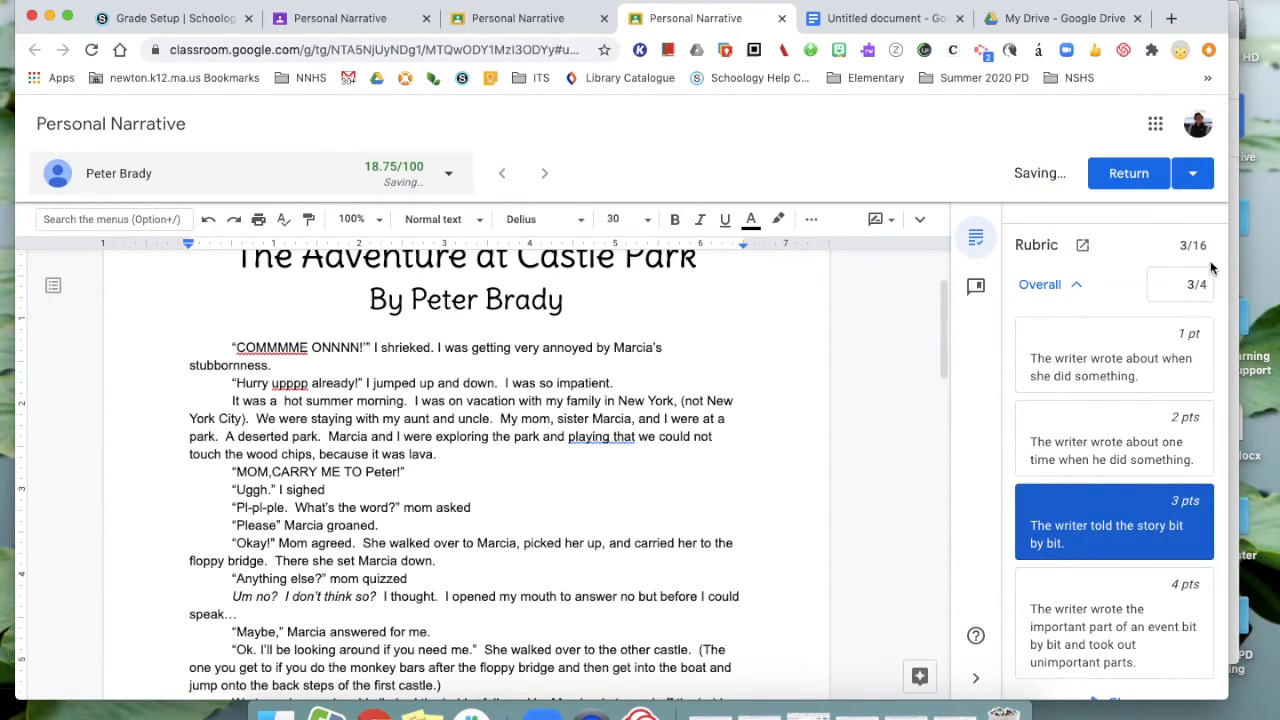
pyautogui.click(1079, 289)
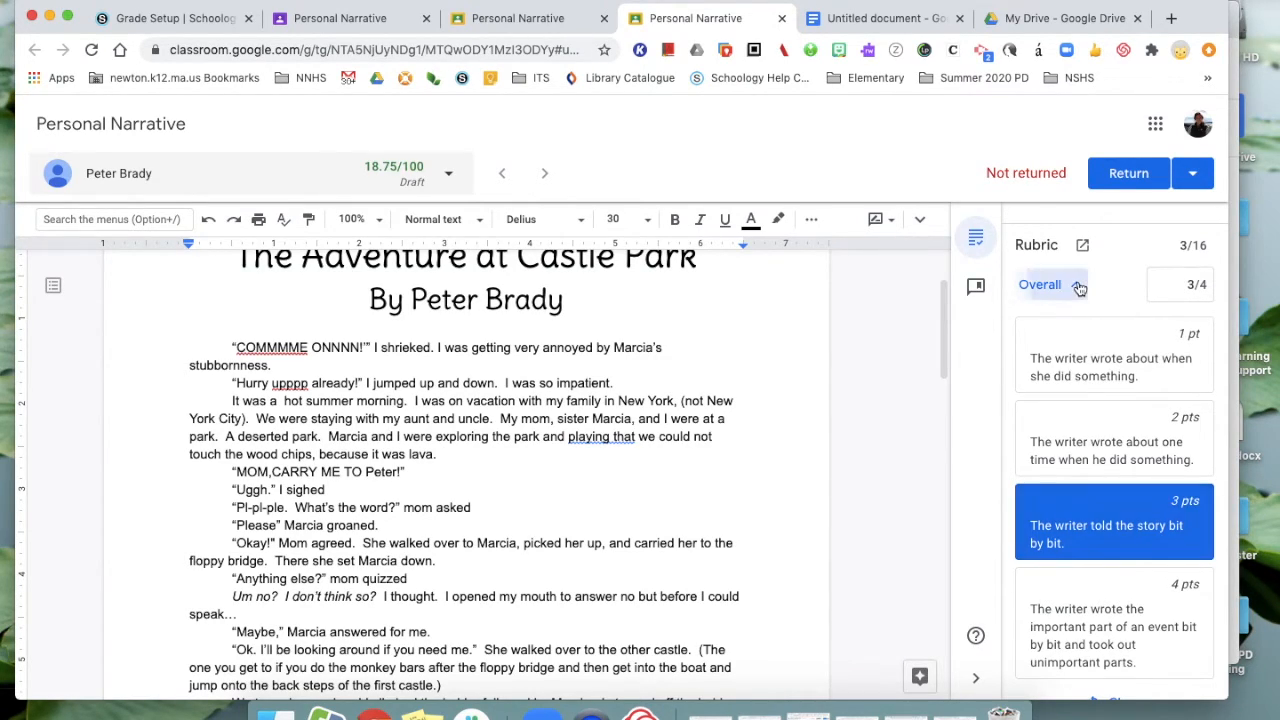
# Step: Score the rubric's Lead criterion at 1 point, "The writer tried to make a beginning for his story", and collapse it
pyautogui.scroll(-2, 1072, 387)
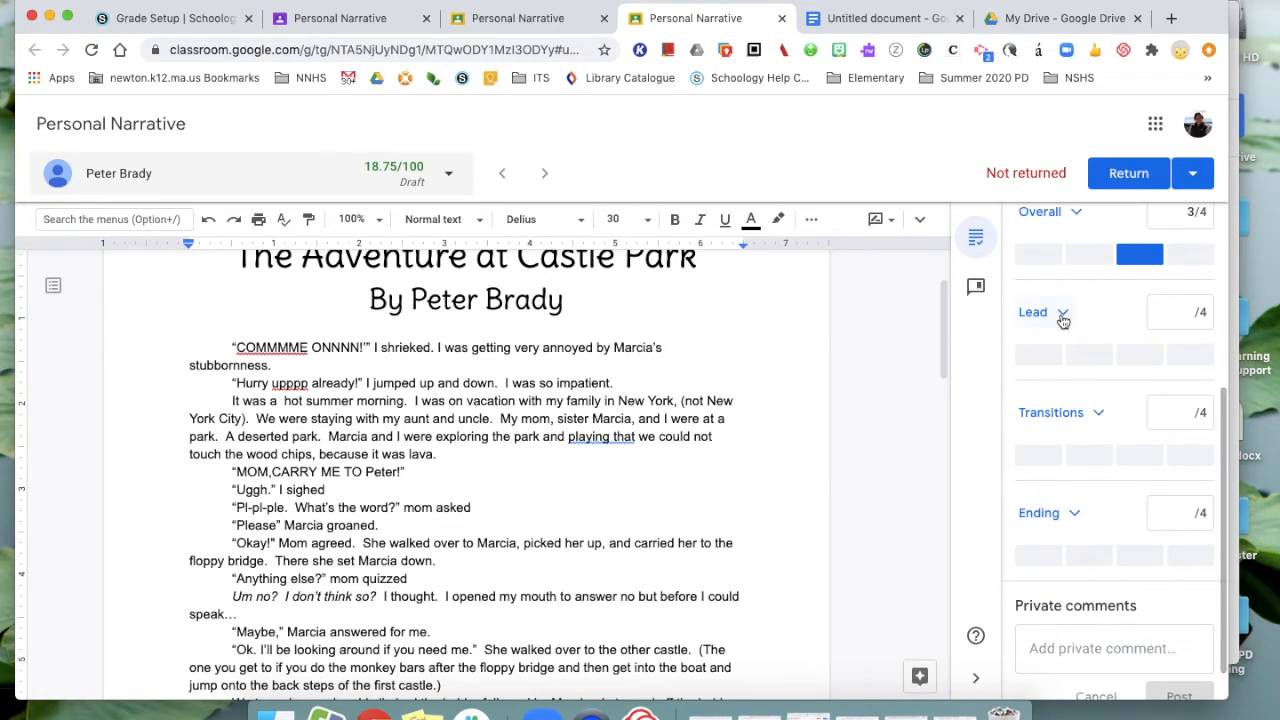
pyautogui.click(1062, 313)
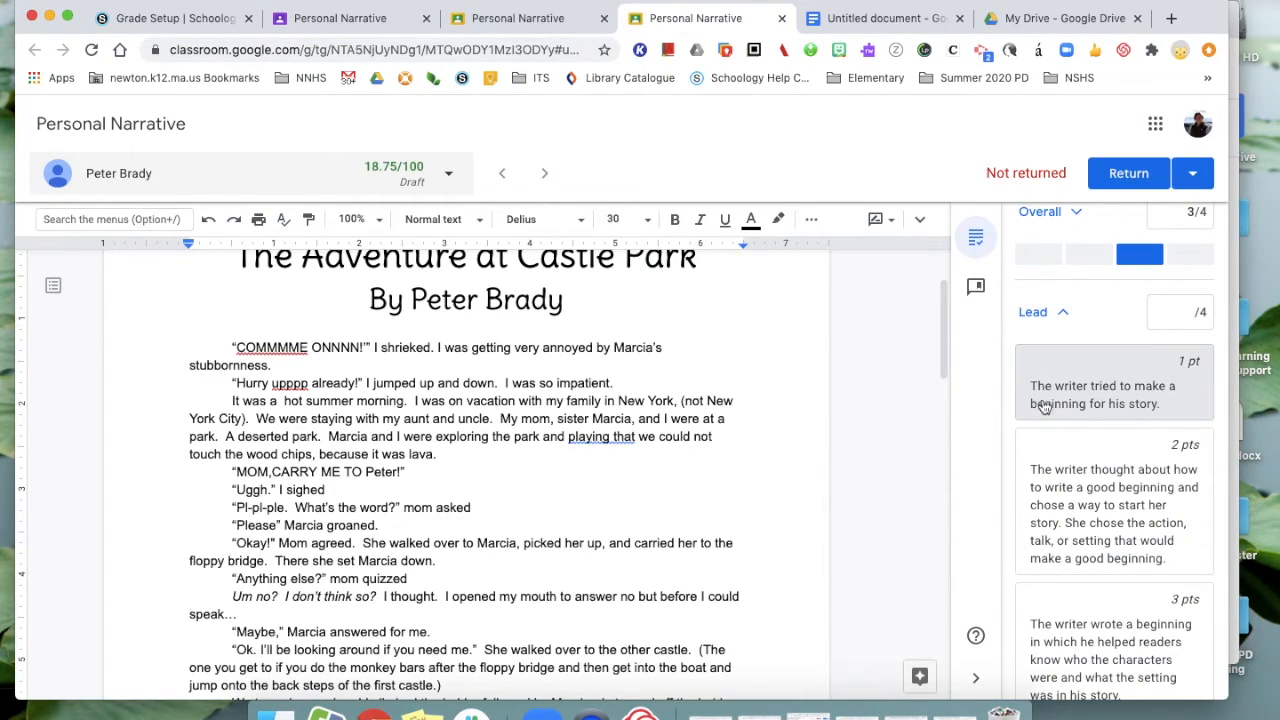
pyautogui.click(1102, 402)
pyautogui.click(1062, 312)
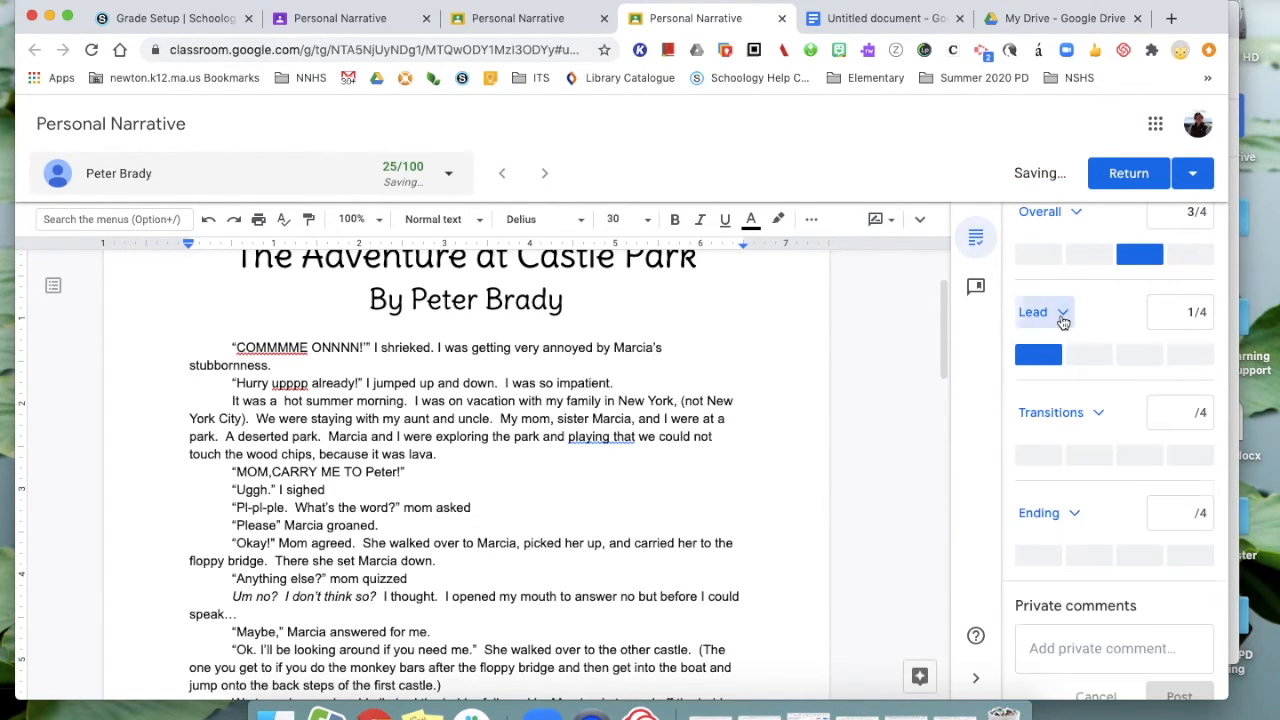
# Step: Hide the grading sidebar to view the student's document at full width, and show the sidebar again
pyautogui.scroll(3, 1061, 323)
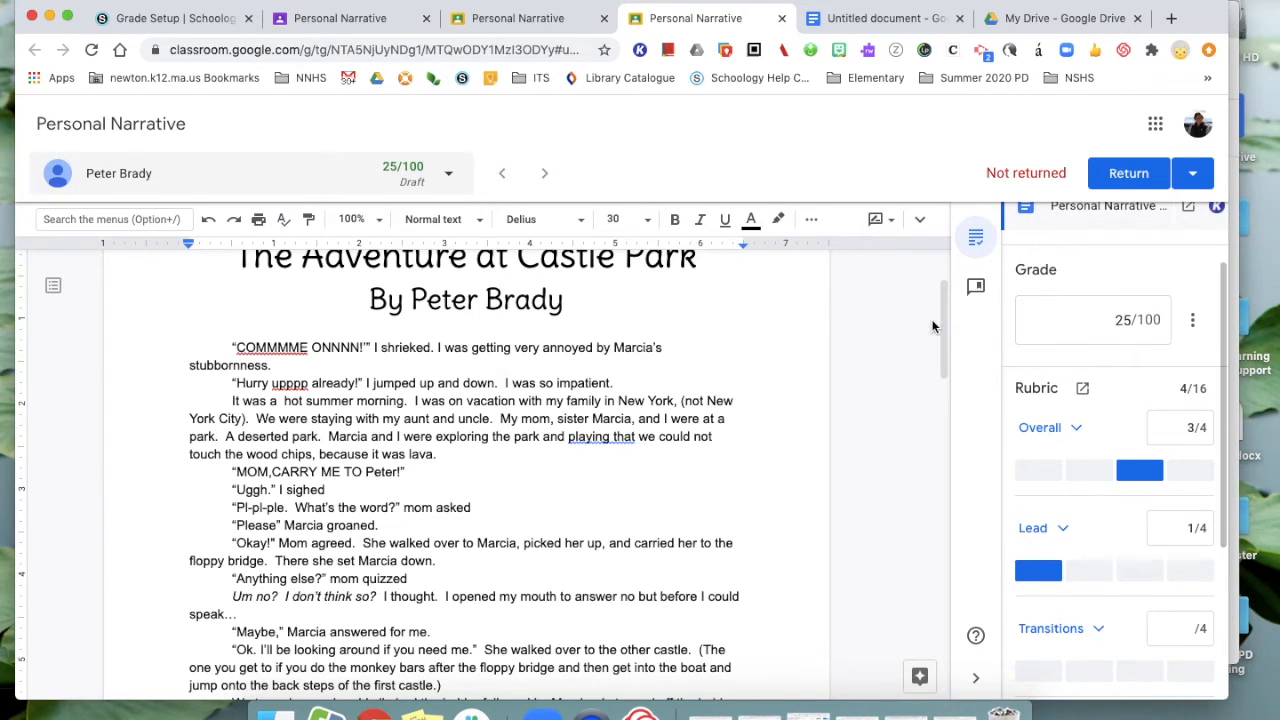
pyautogui.scroll(2, 928, 325)
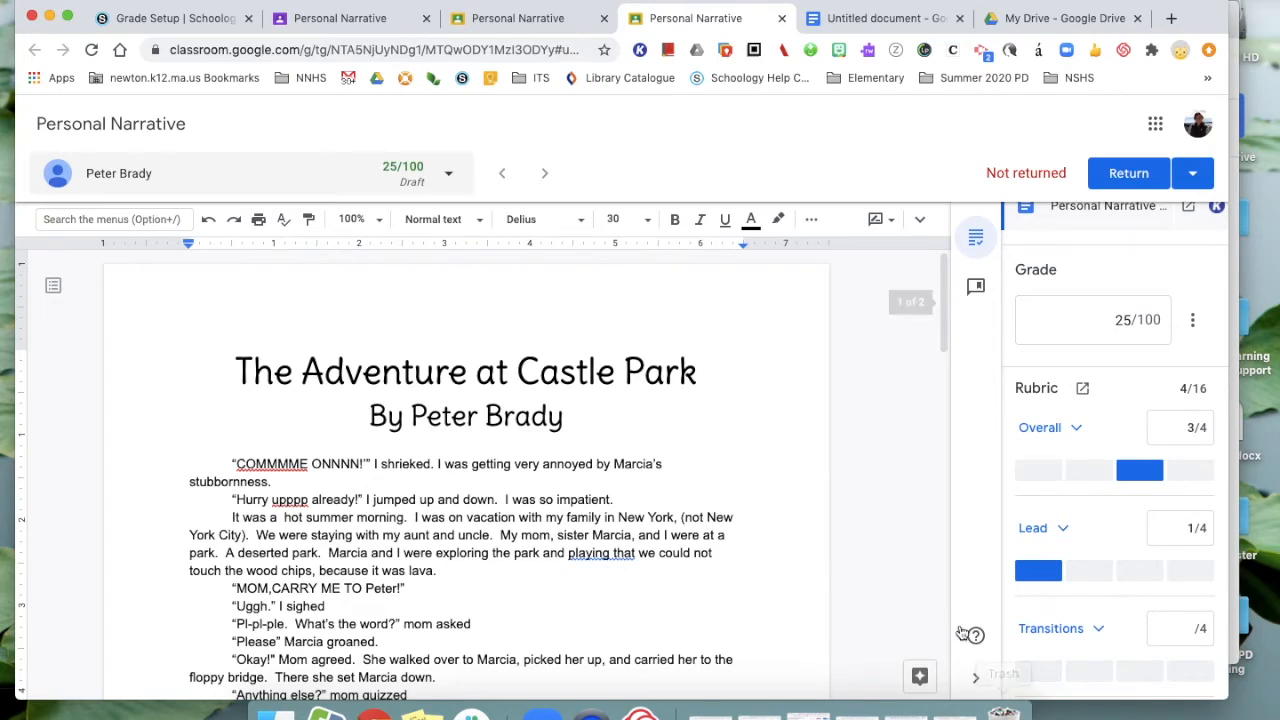
pyautogui.click(980, 682)
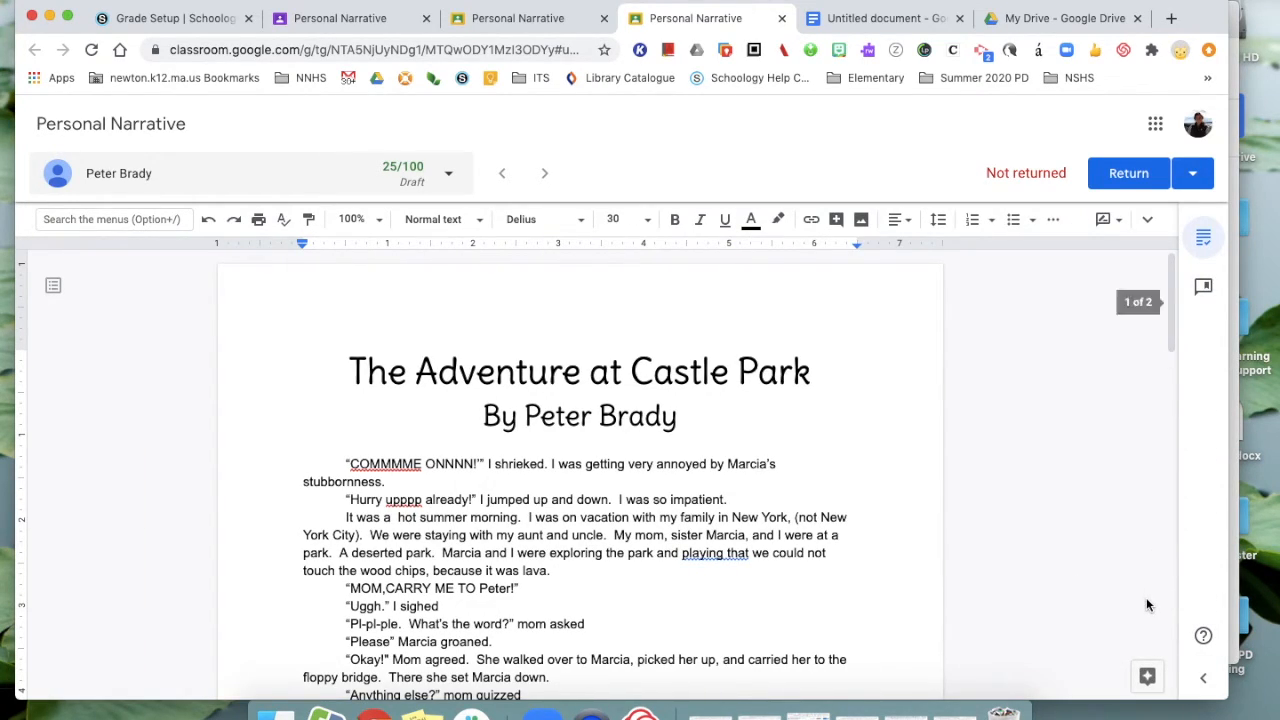
pyautogui.click(1203, 678)
pyautogui.scroll(2, 1141, 374)
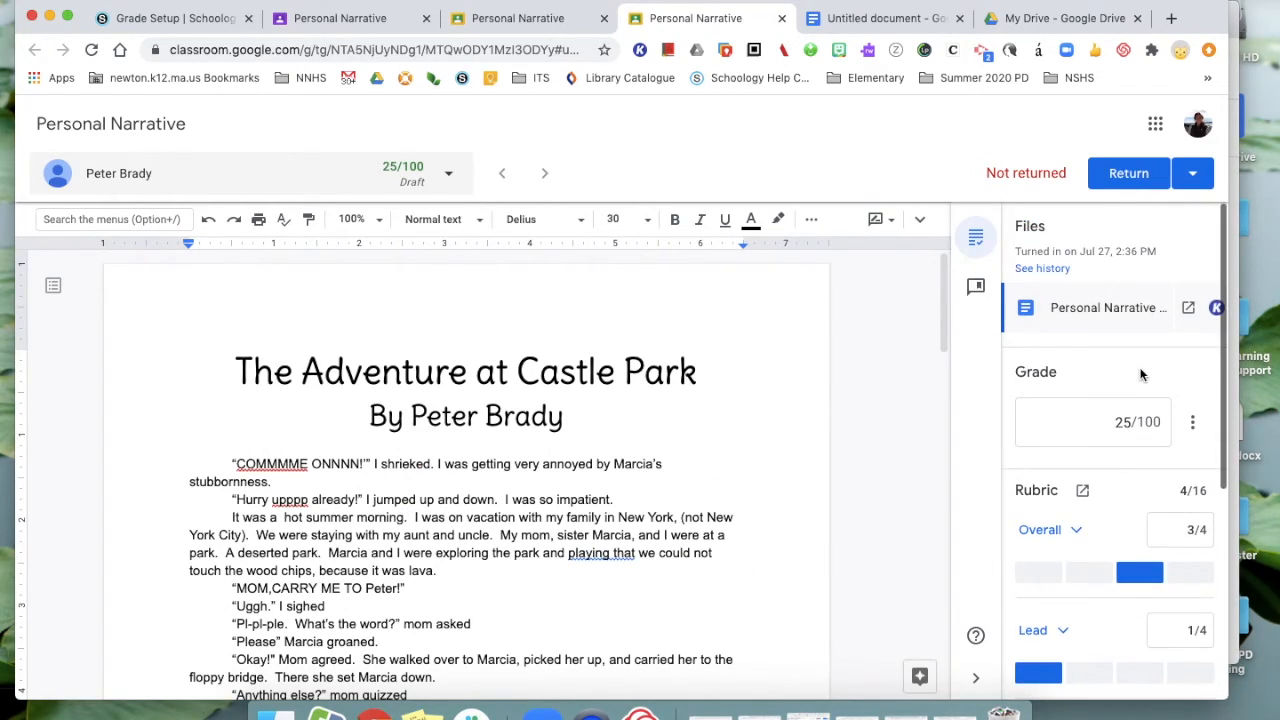
# Step: Score the rubric's Transitions and Ending criteria at 4 points each
pyautogui.scroll(-4, 1171, 418)
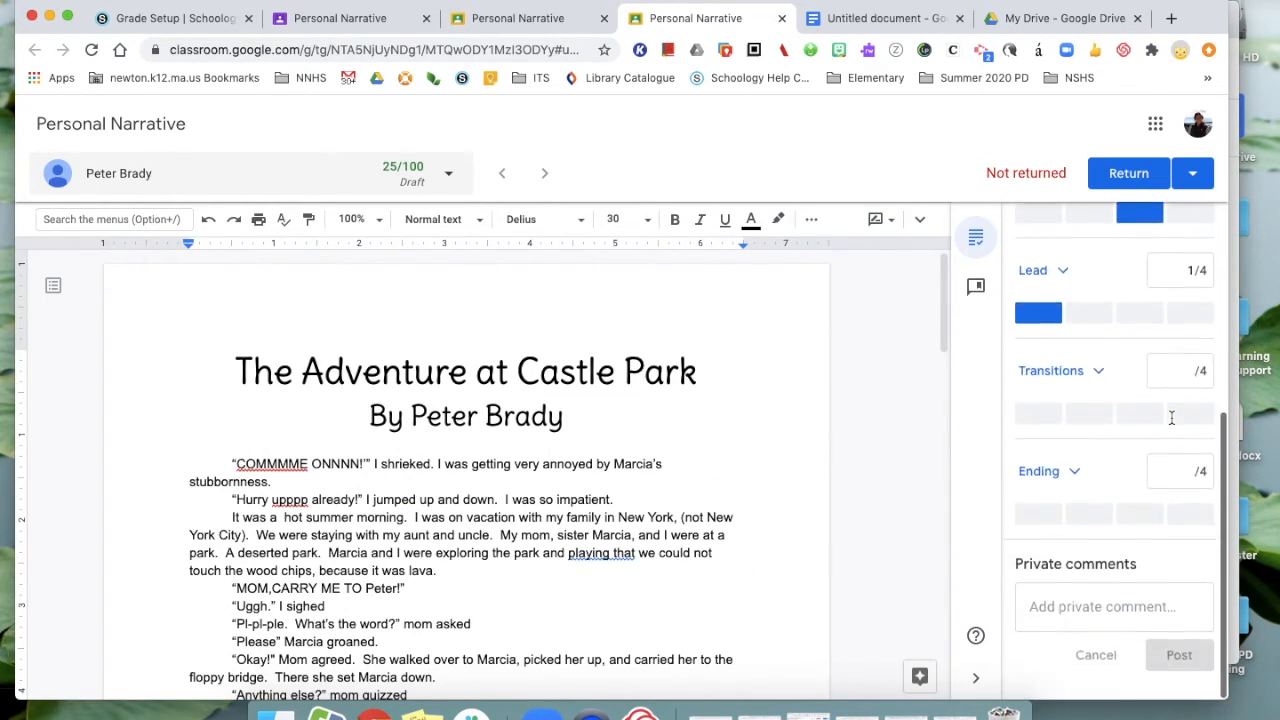
pyautogui.click(1168, 372)
pyautogui.click(1184, 418)
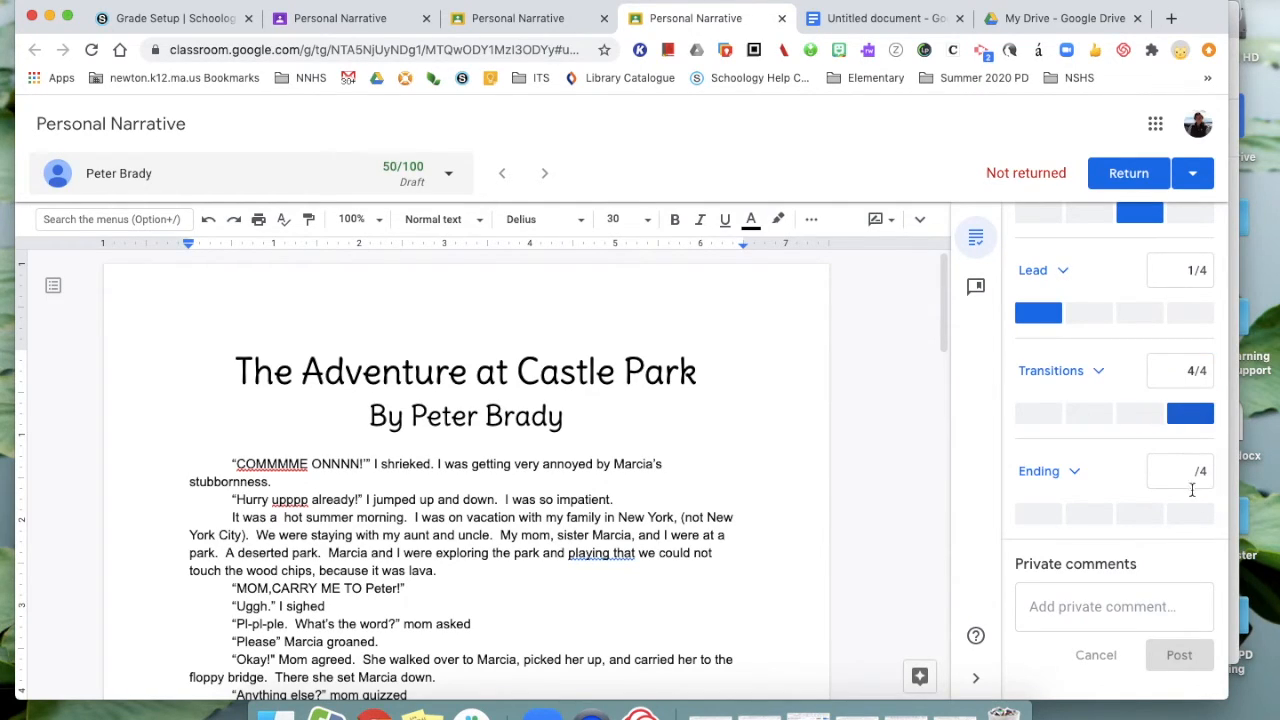
pyautogui.click(1190, 513)
# Step: Copy "Example Comment 1" from the Feedback Comments - Personal Narrative document in Google Docs and paste it into the submission's private comment in Classroom
pyautogui.click(1075, 606)
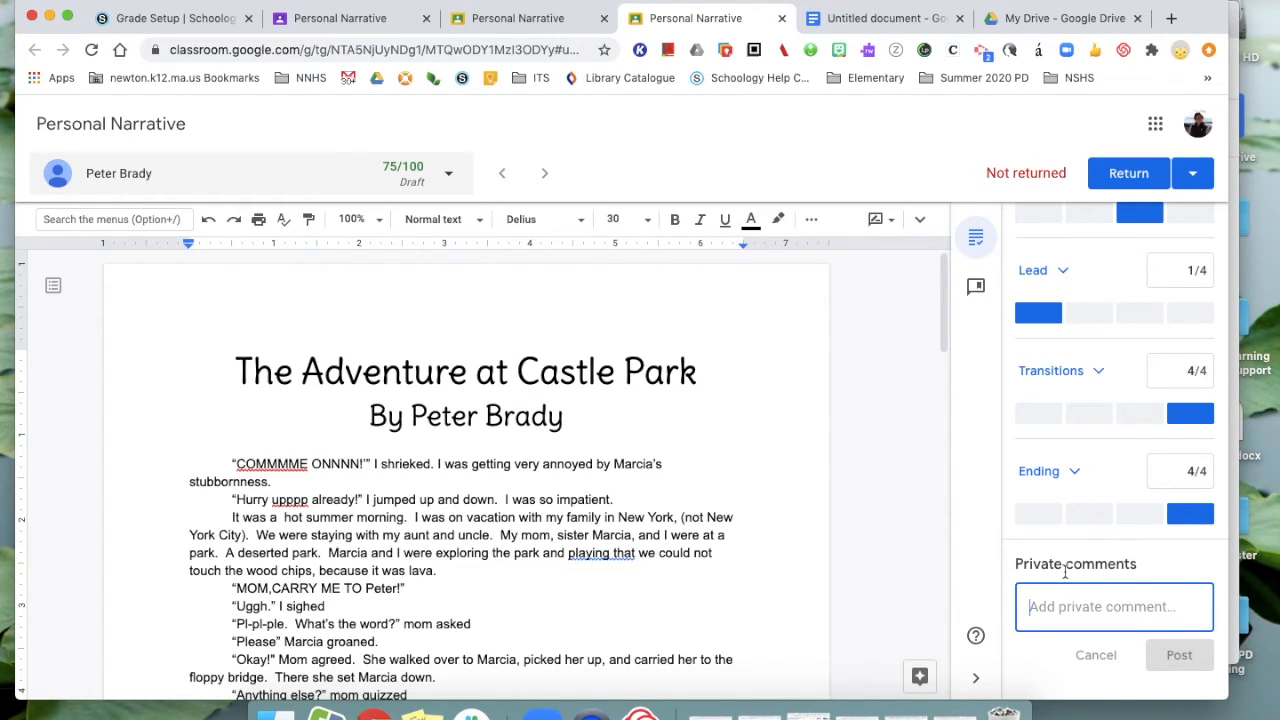
pyautogui.click(860, 33)
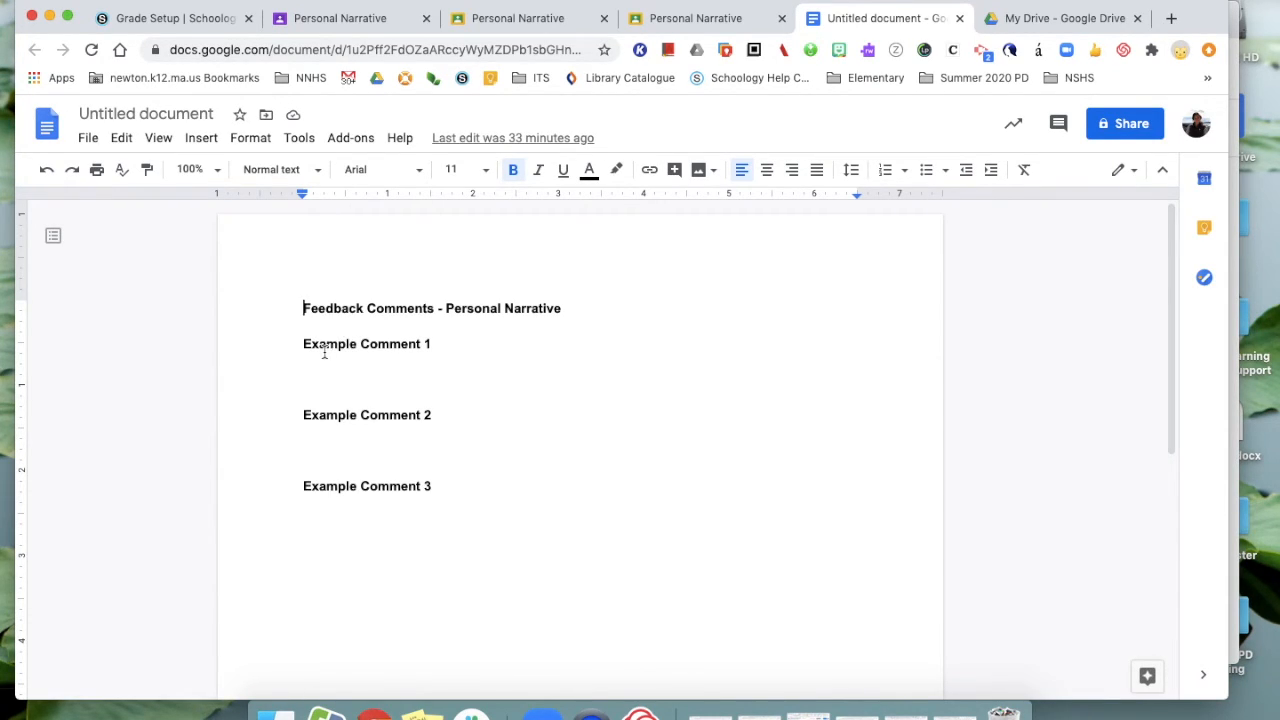
pyautogui.tripleClick(318, 342)
pyautogui.press('super+c')
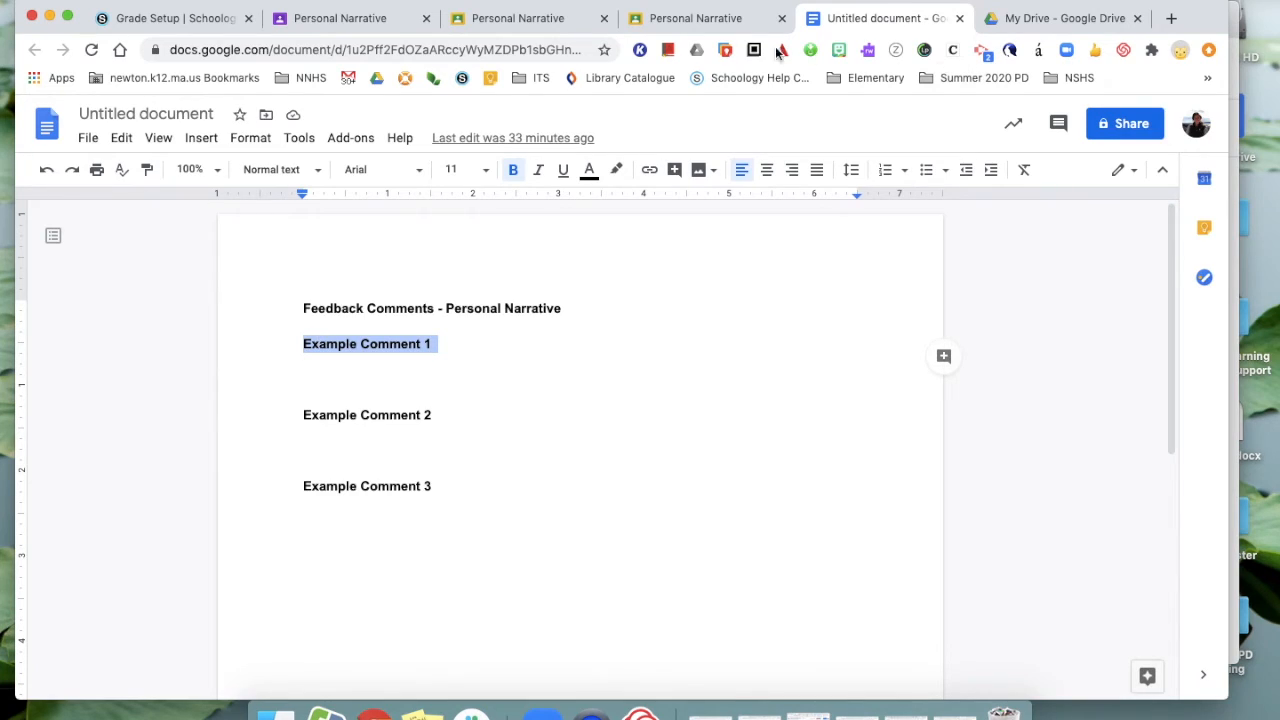
pyautogui.click(520, 17)
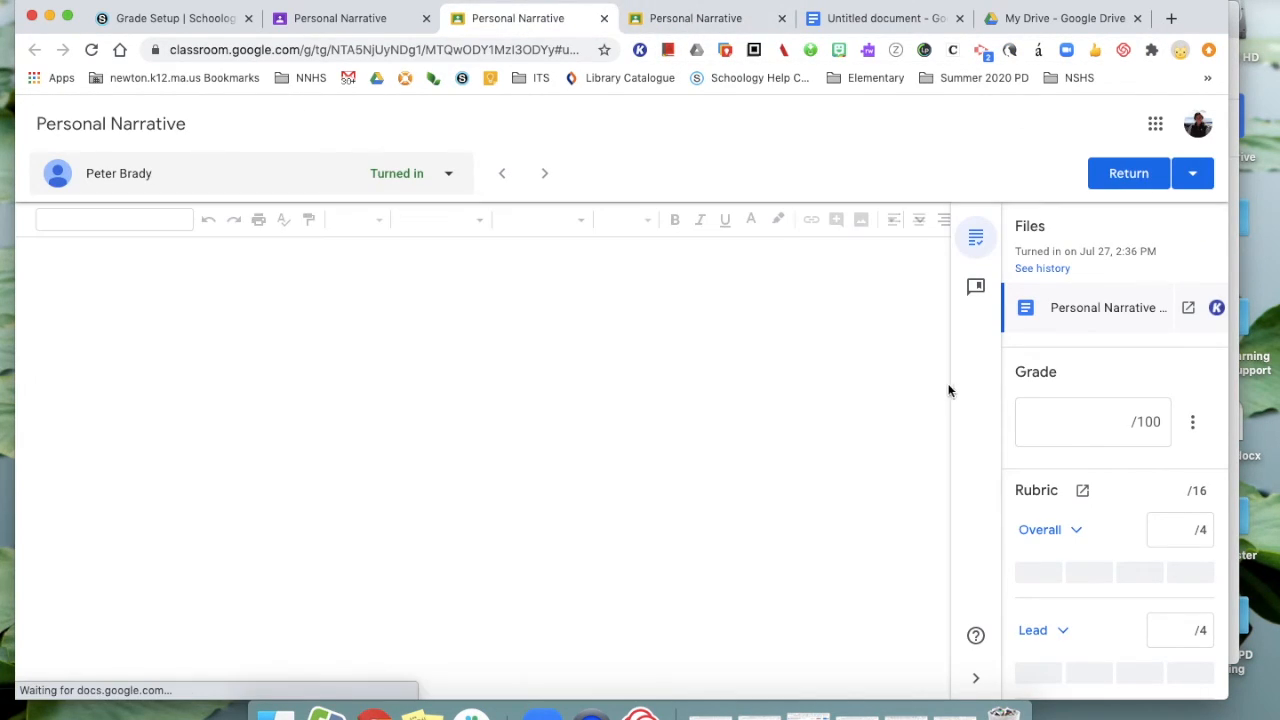
pyautogui.click(695, 17)
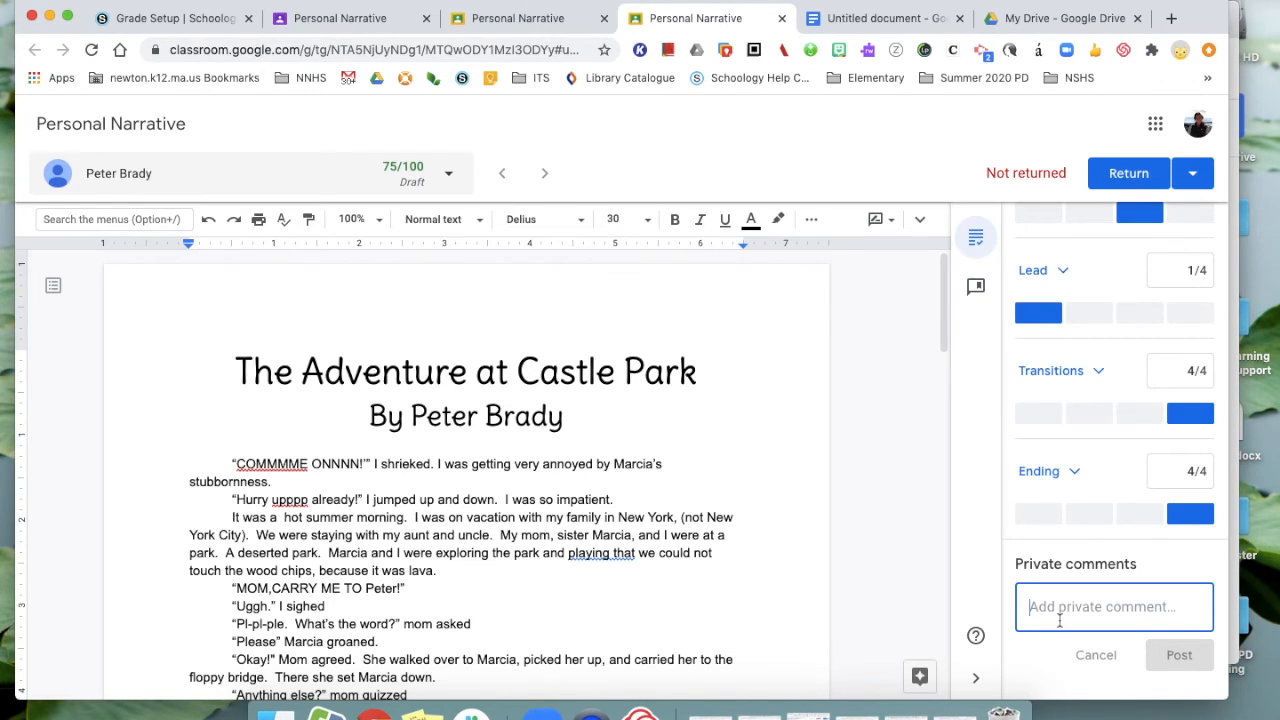
pyautogui.press('super+v')
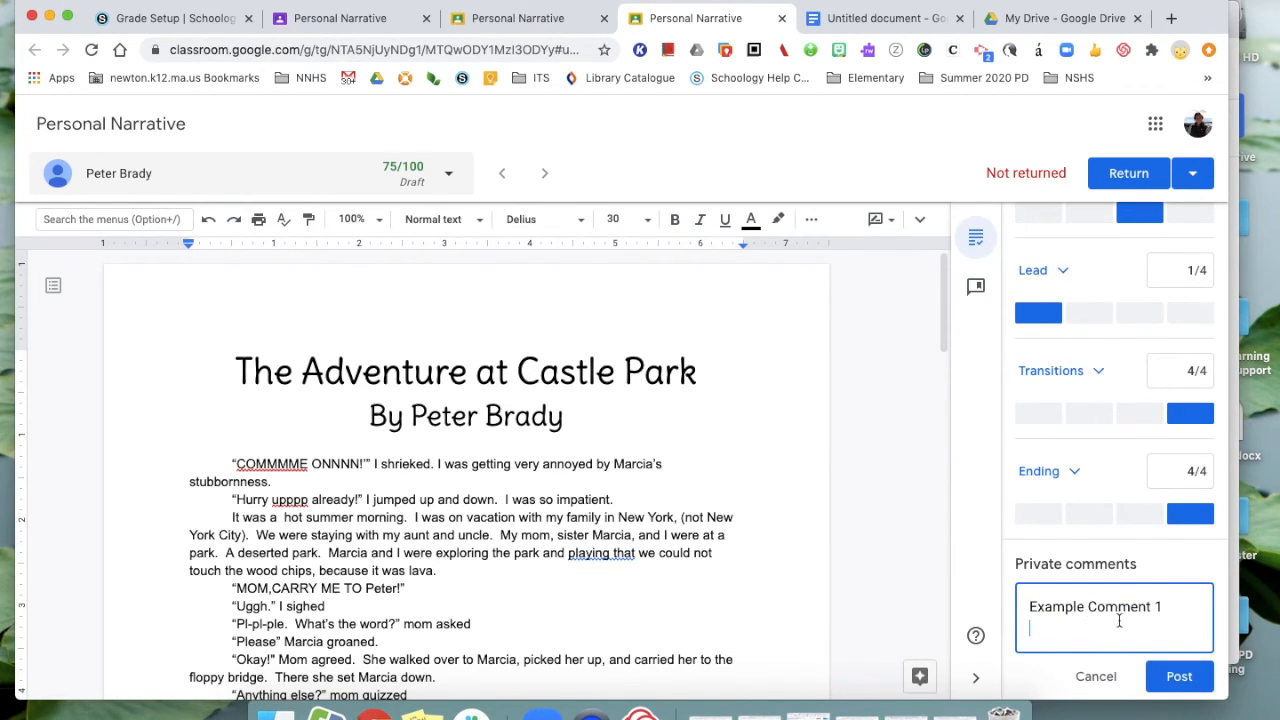
# Step: Review the submission's overall grade and rubric scores, and open the comment bank to examine it
pyautogui.scroll(2, 1119, 621)
pyautogui.scroll(2, 1119, 621)
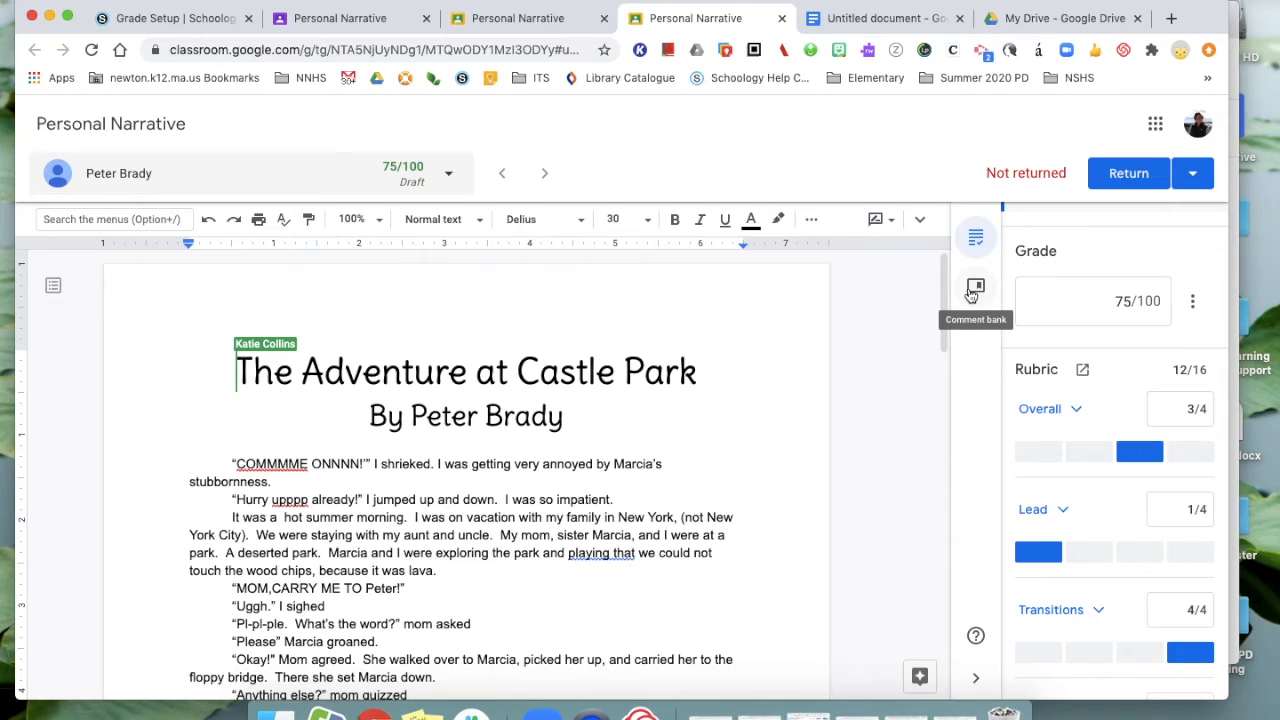
pyautogui.click(975, 290)
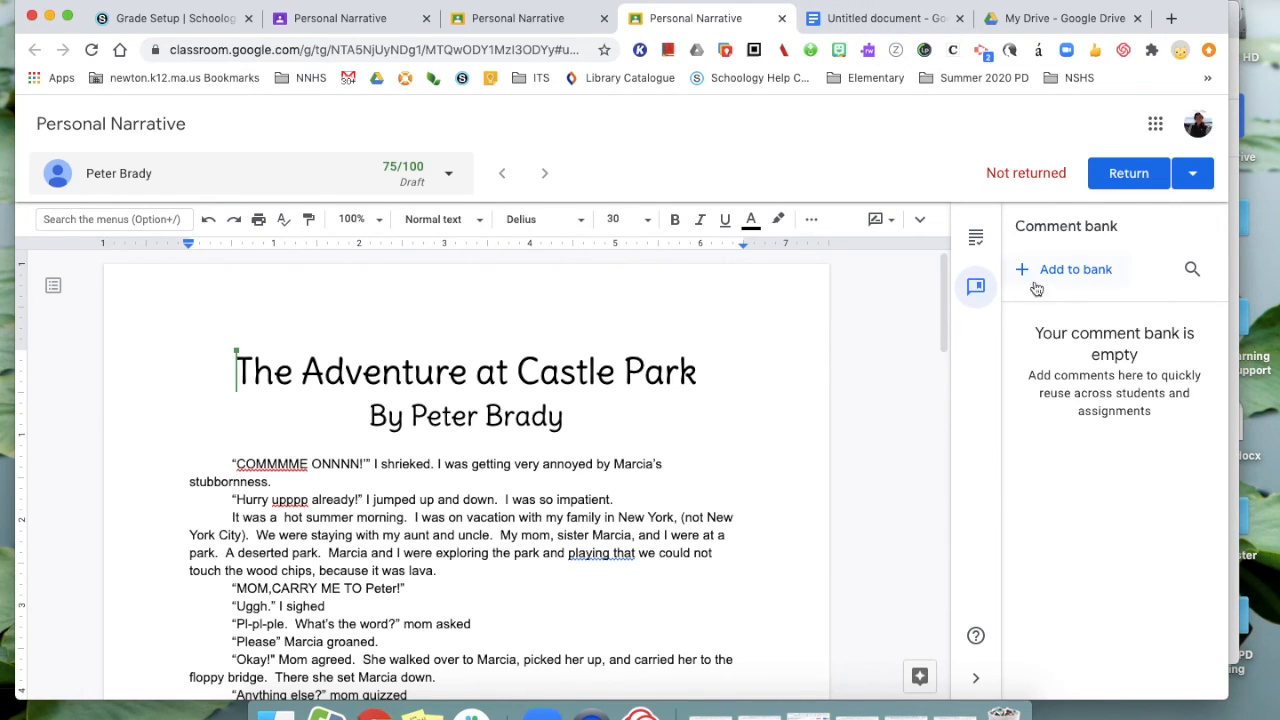
# Step: Leave the comment bank for the grading details and return the graded Personal Narrative to the student, confirming the return
pyautogui.click(977, 239)
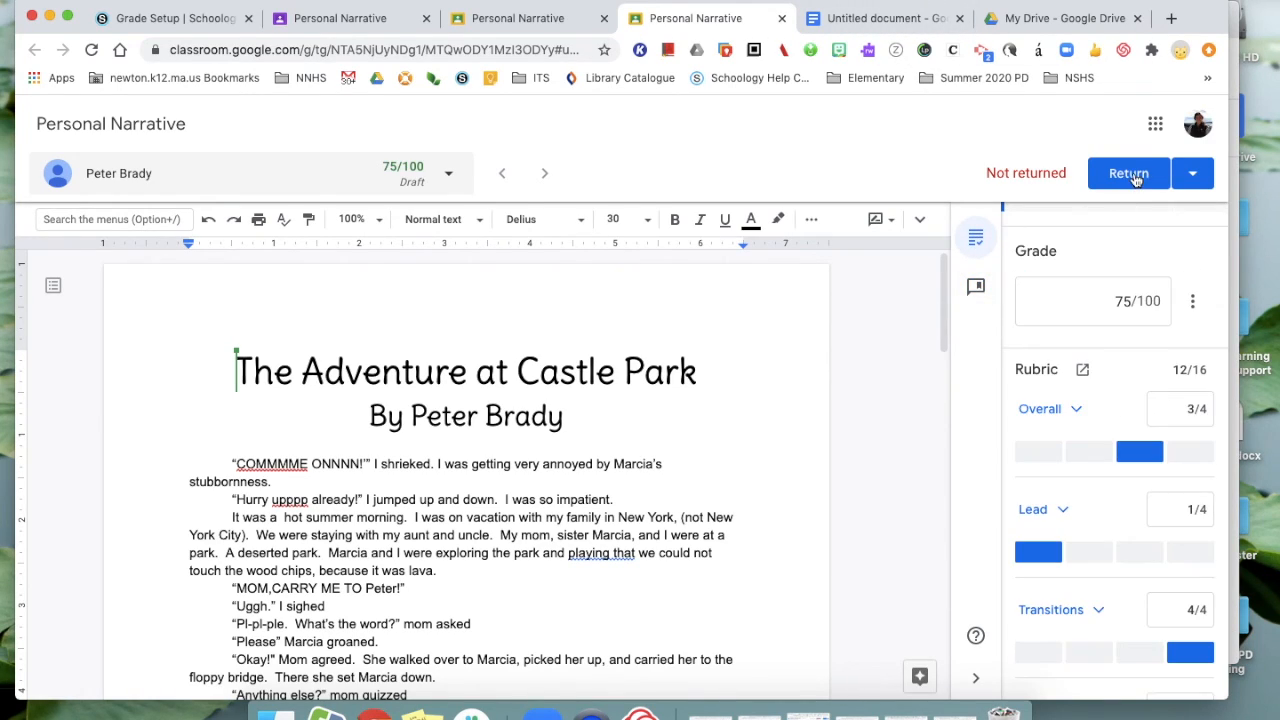
pyautogui.click(1132, 173)
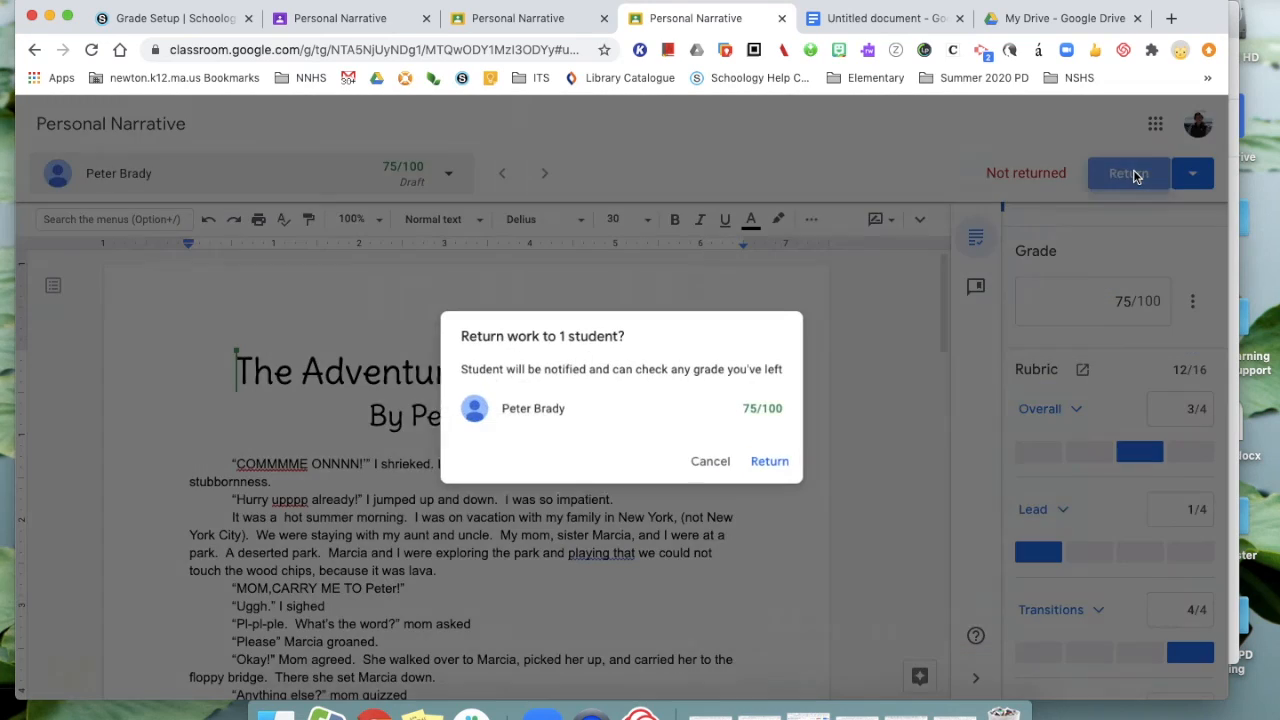
pyautogui.click(777, 464)
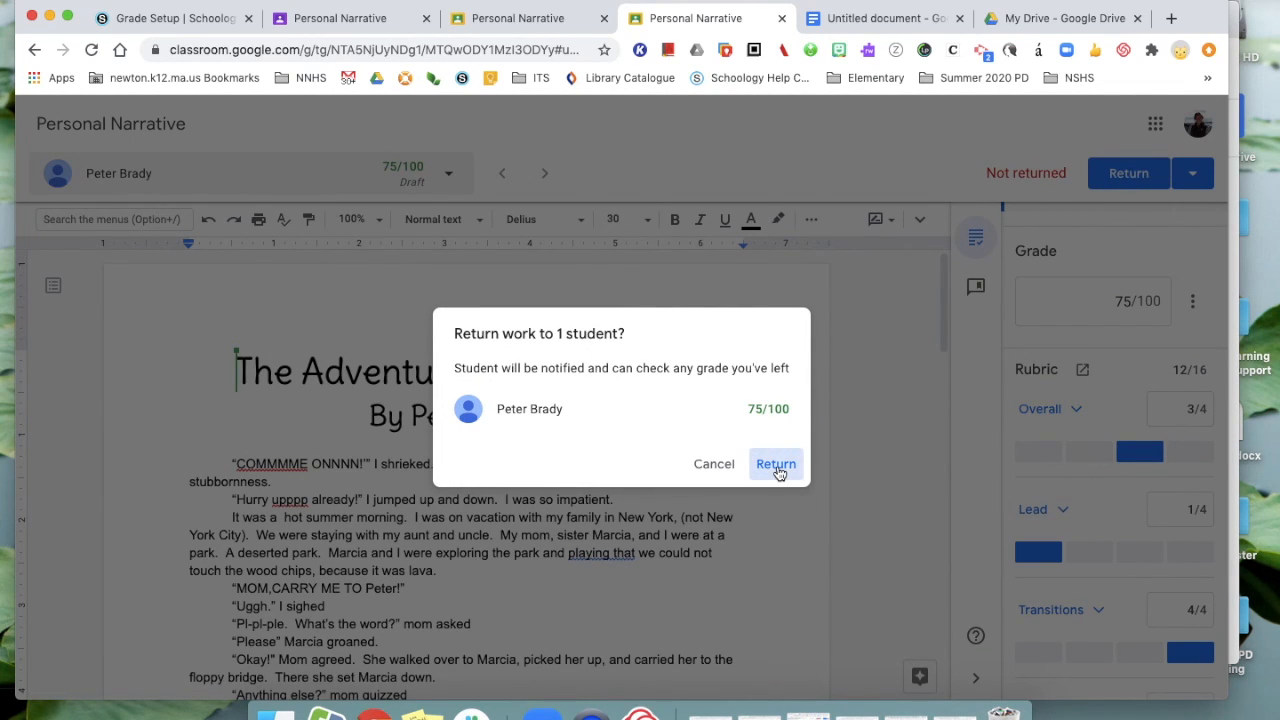